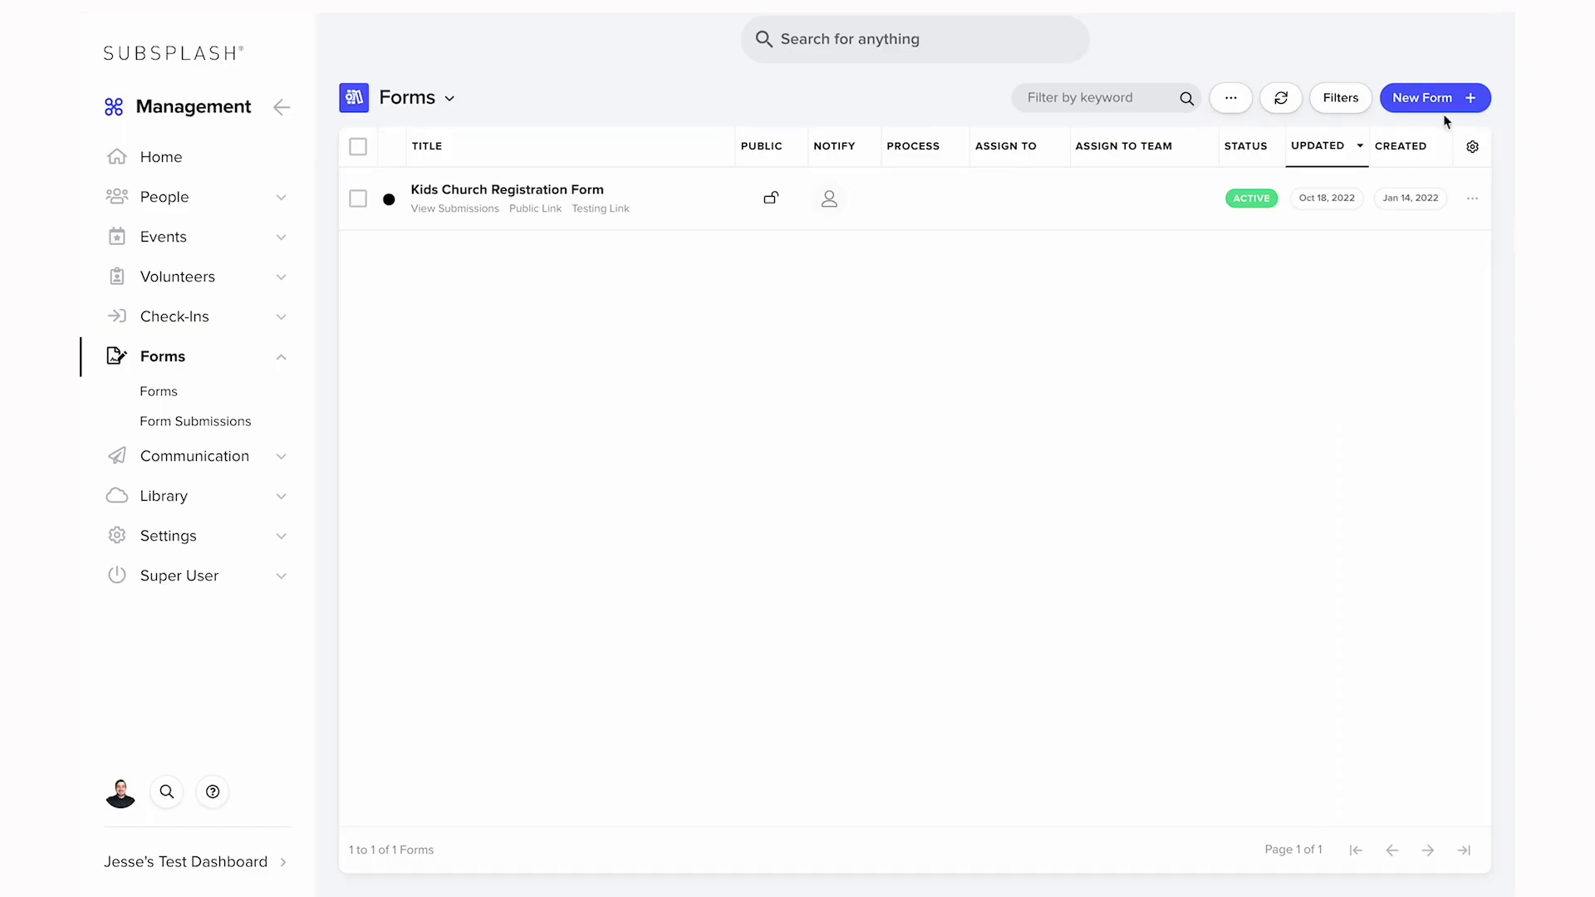
# Create a new form titled 'Connect Card'
pyautogui.click(1421, 105)
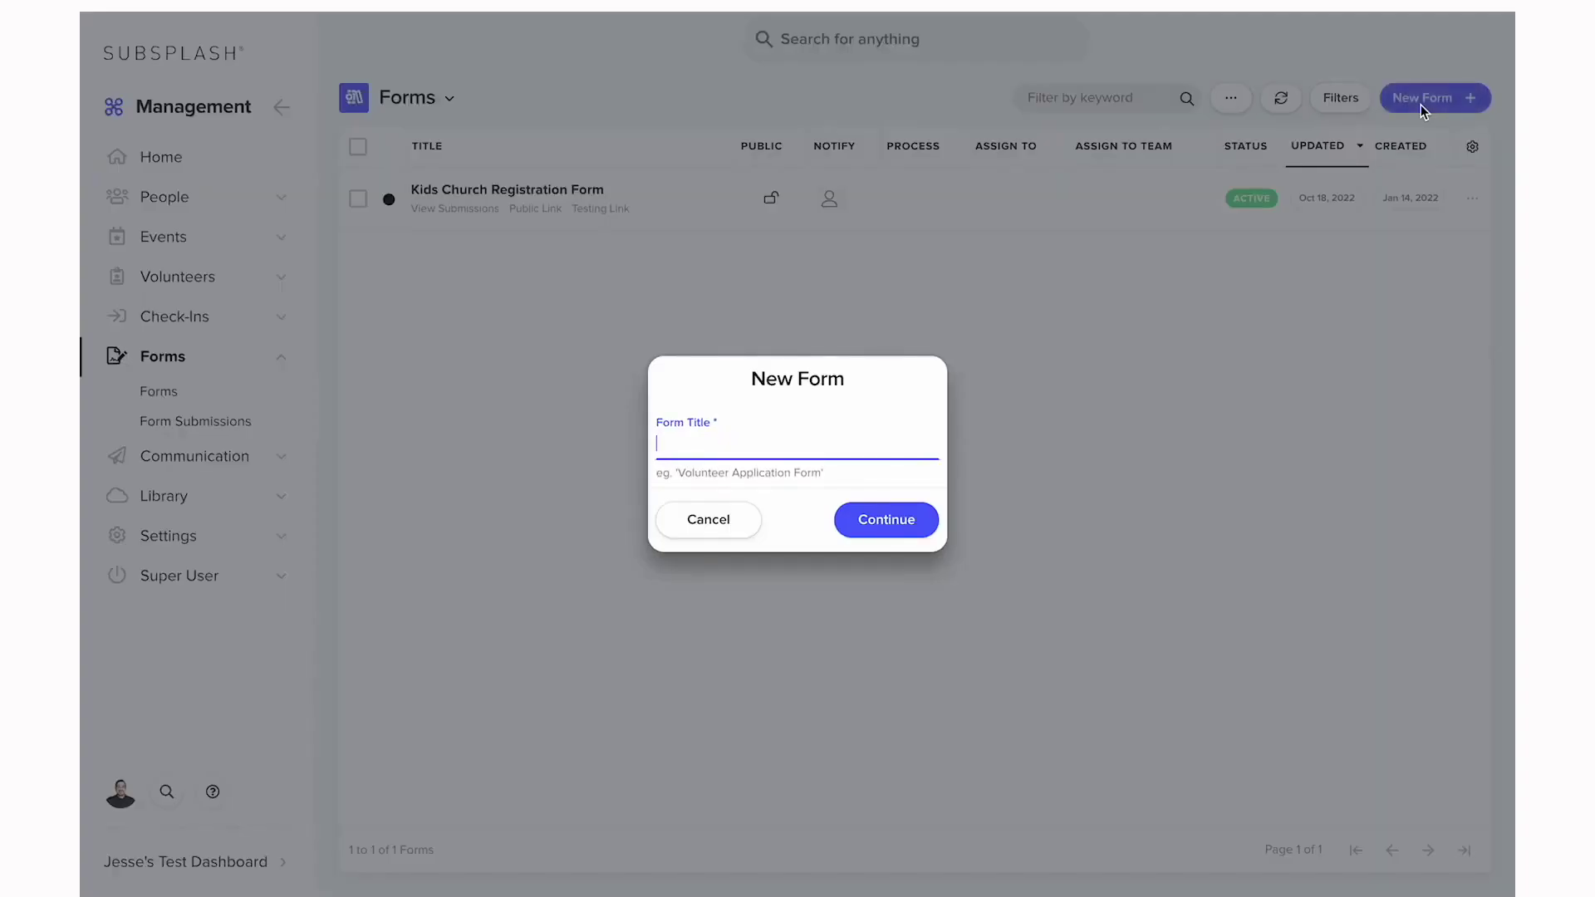
pyautogui.write('Connect Card')
pyautogui.click(884, 518)
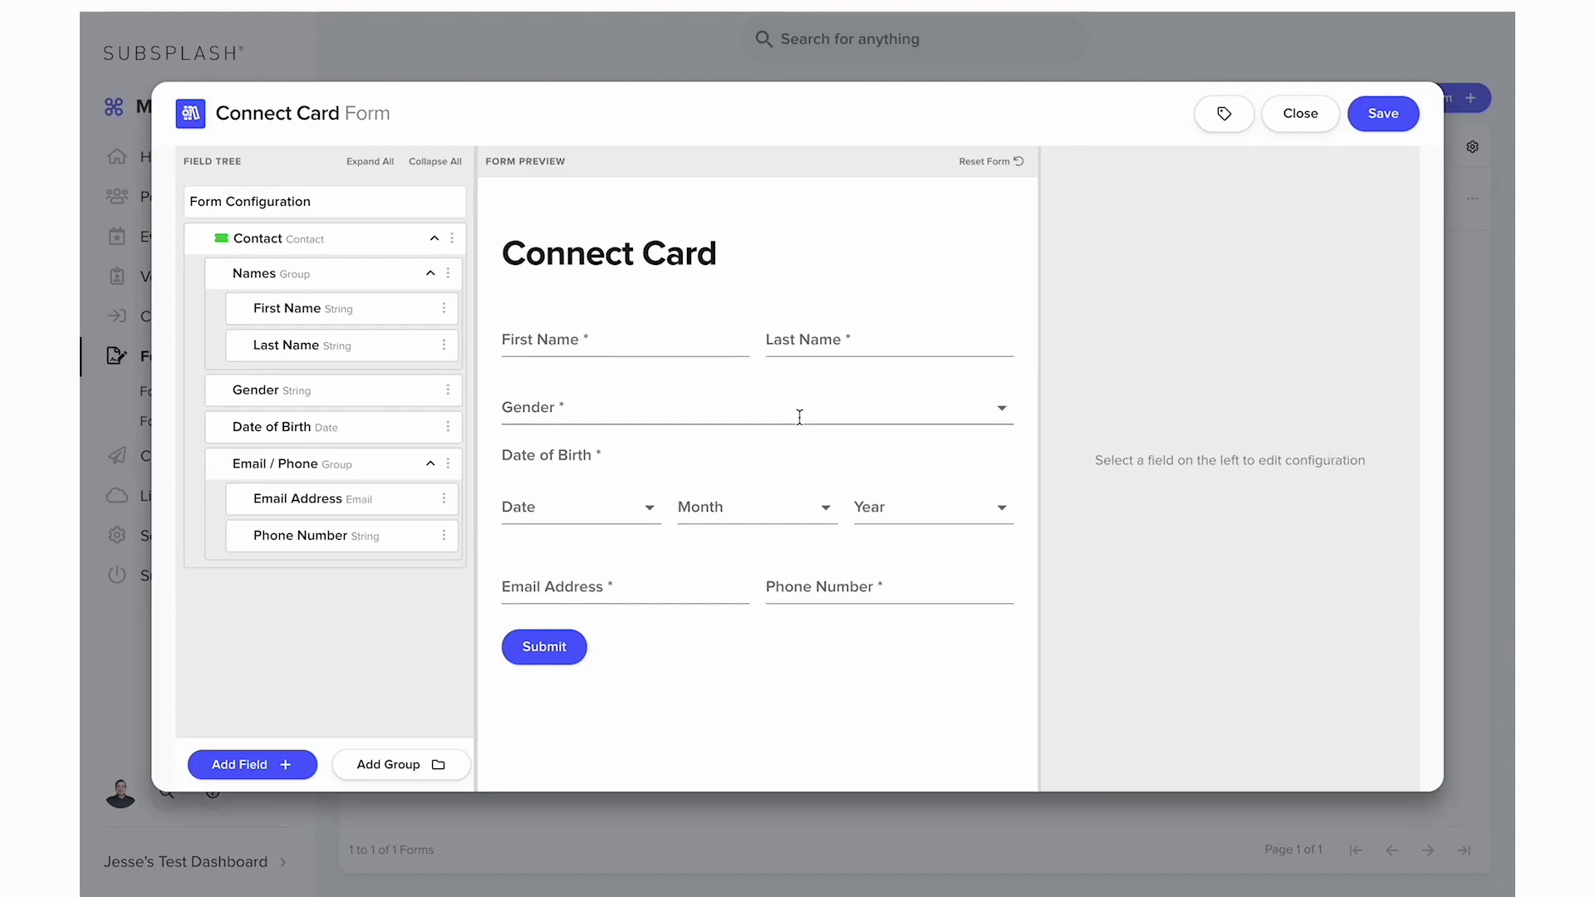
# Review the Contact block's settings: Content Reference to Contact, Embedded Form, one answer
pyautogui.click(320, 242)
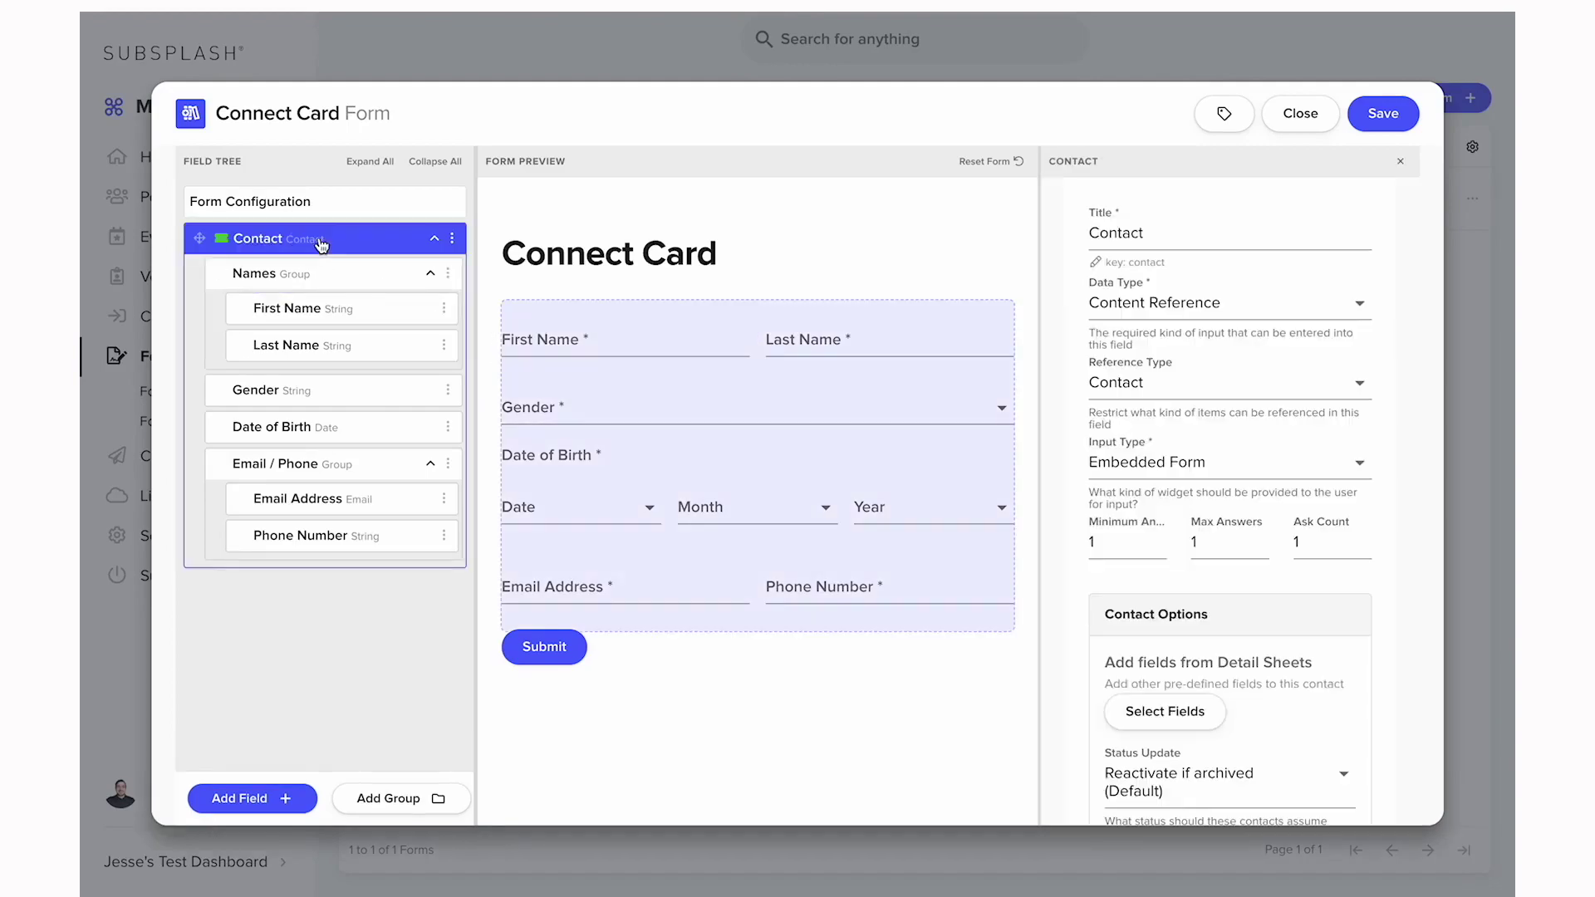
pyautogui.scroll(-10, 1243, 372)
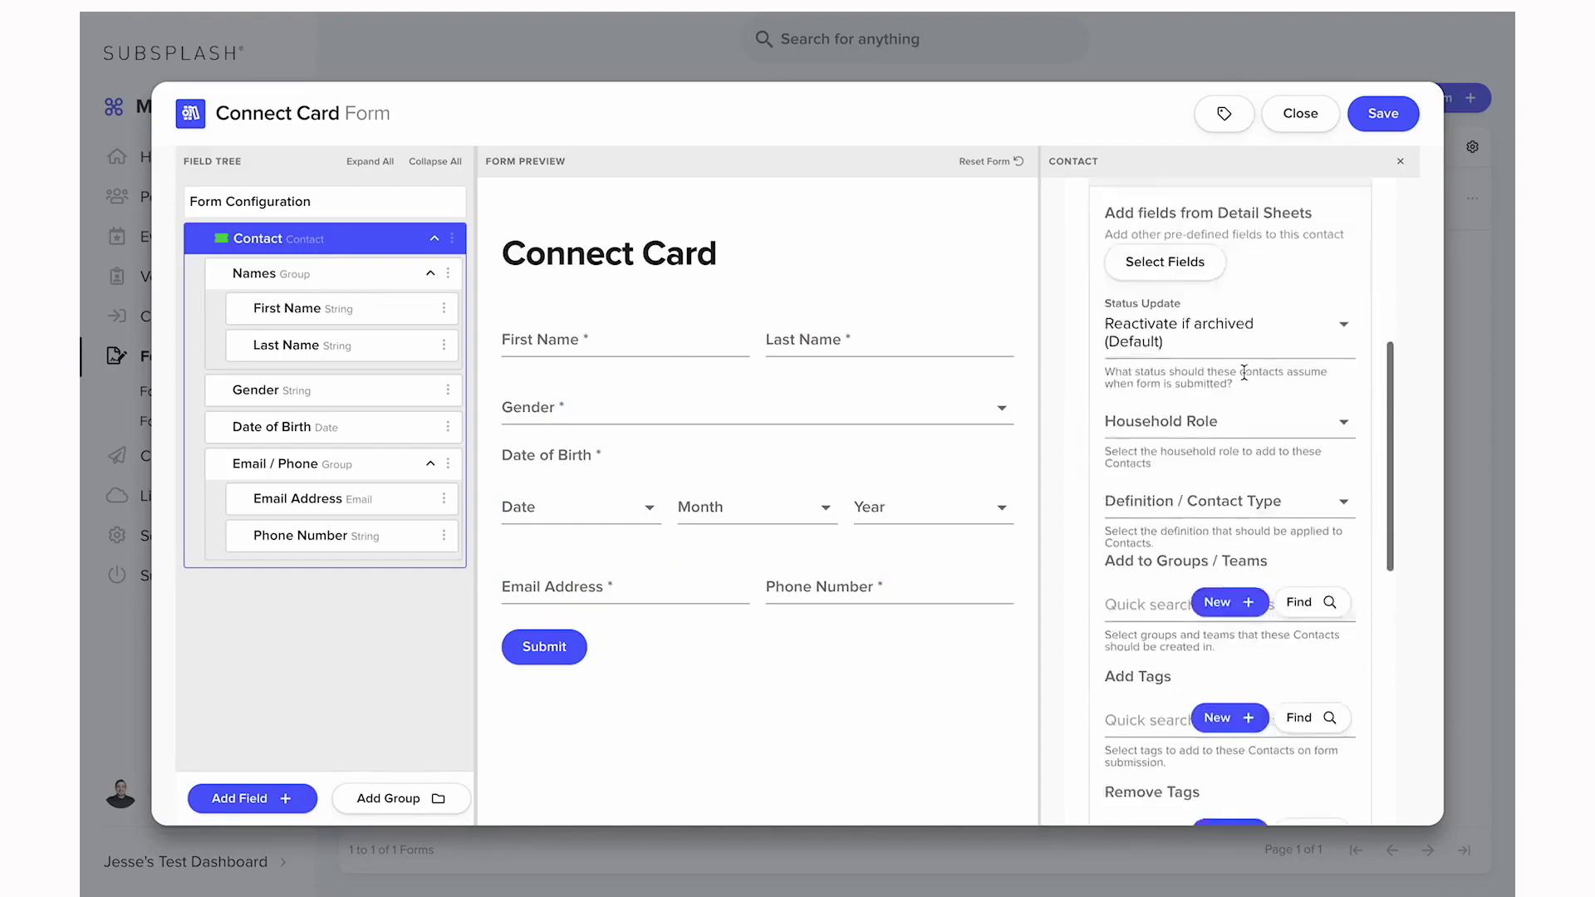
pyautogui.scroll(10, 1243, 373)
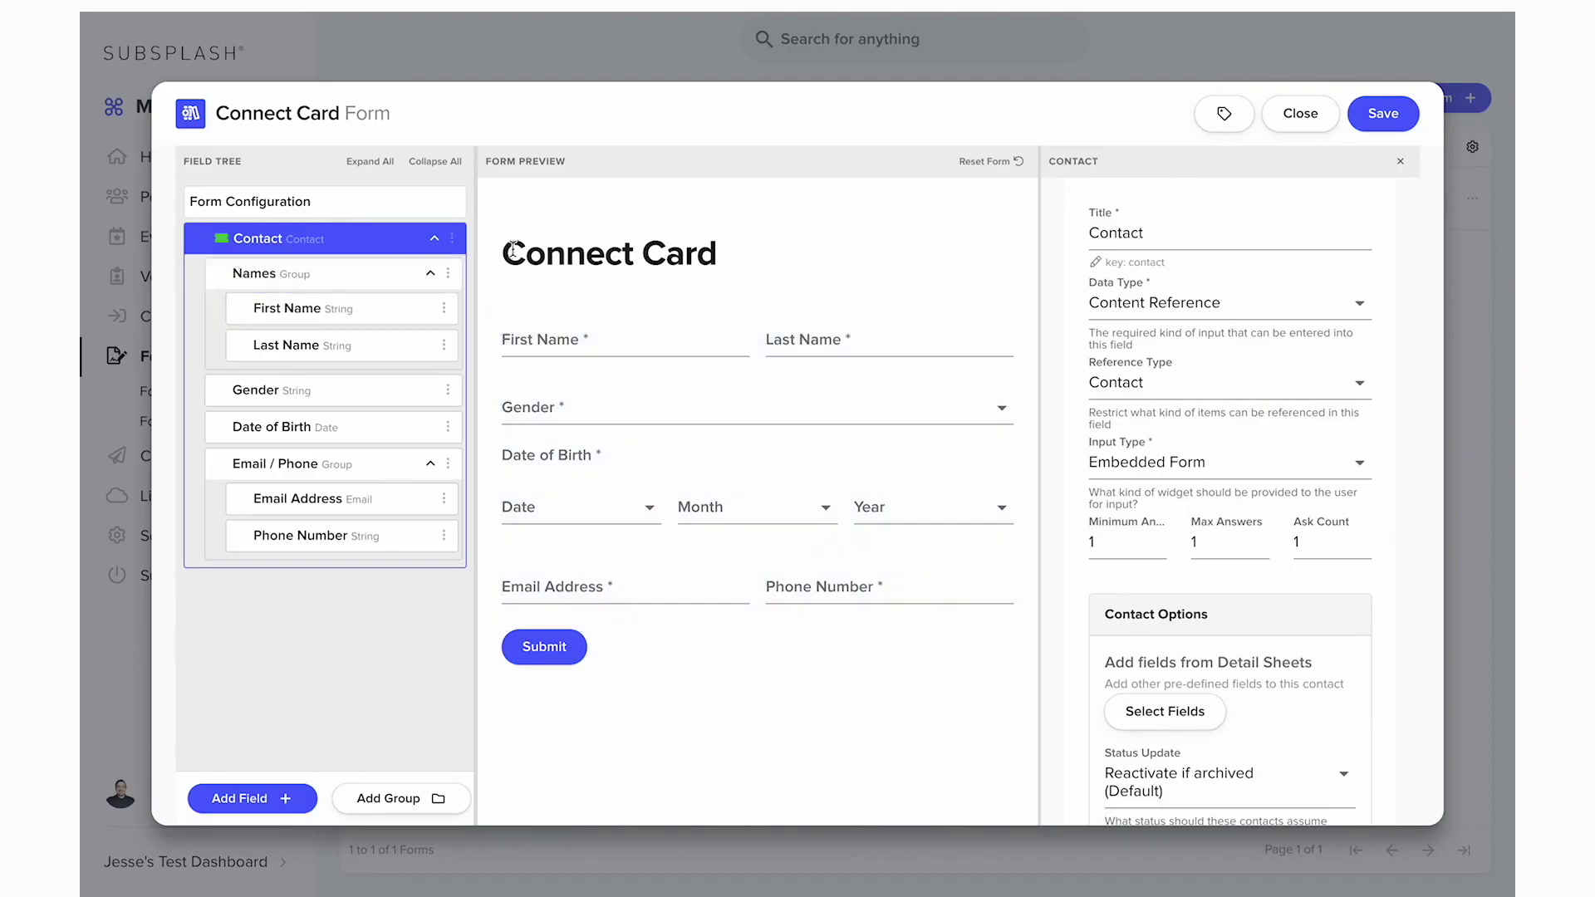
pyautogui.click(451, 241)
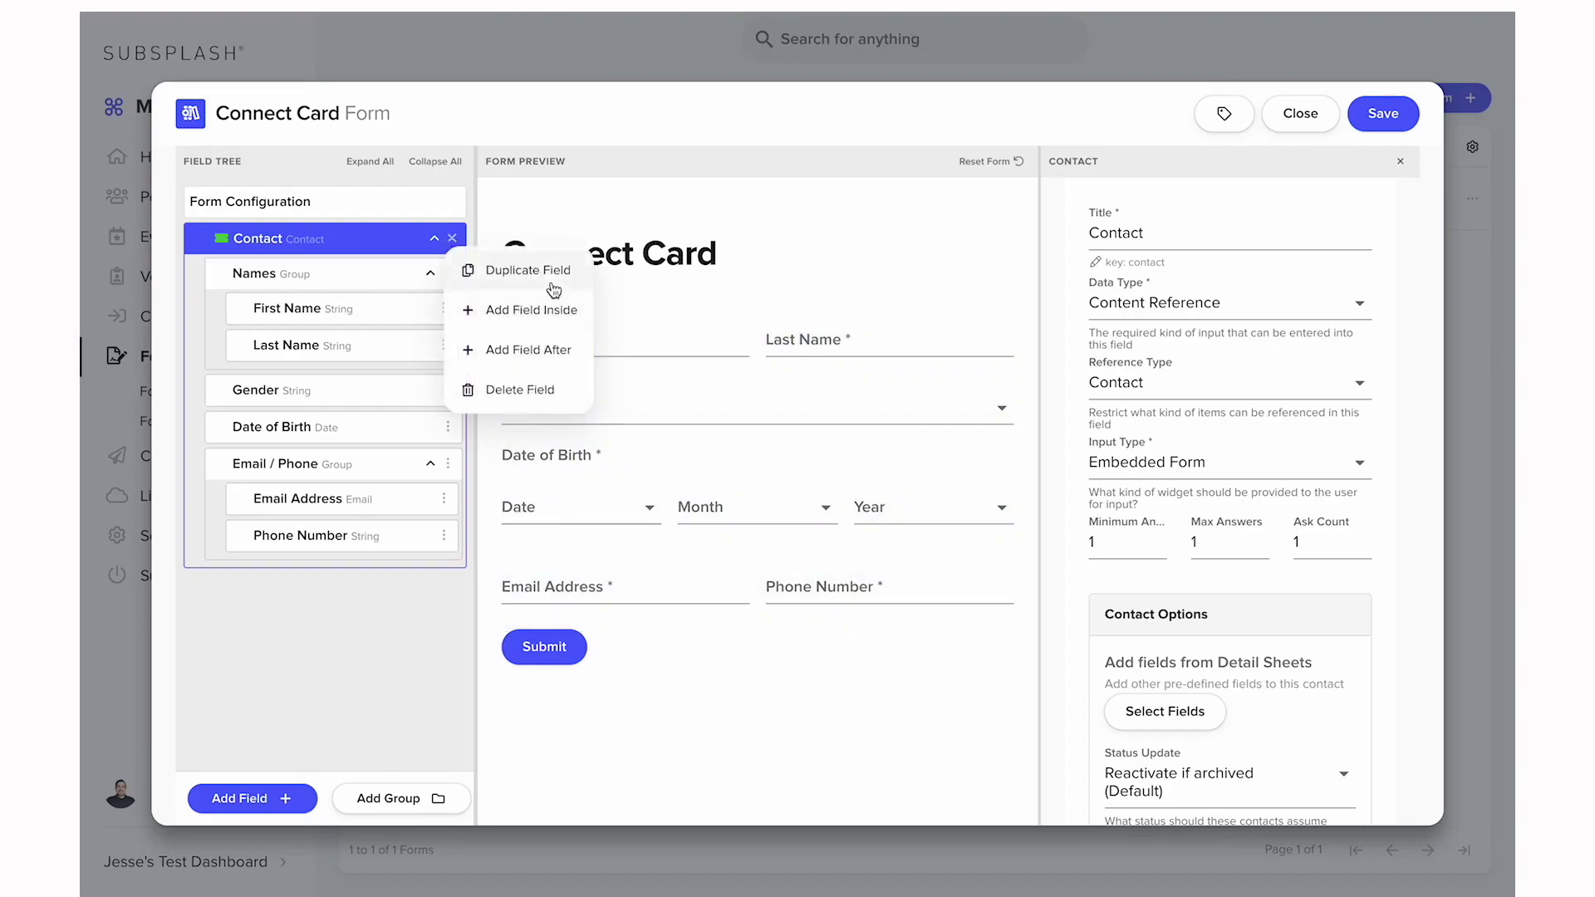
# Move the Email / Phone group above Date of Birth in the Field Tree
pyautogui.click(349, 283)
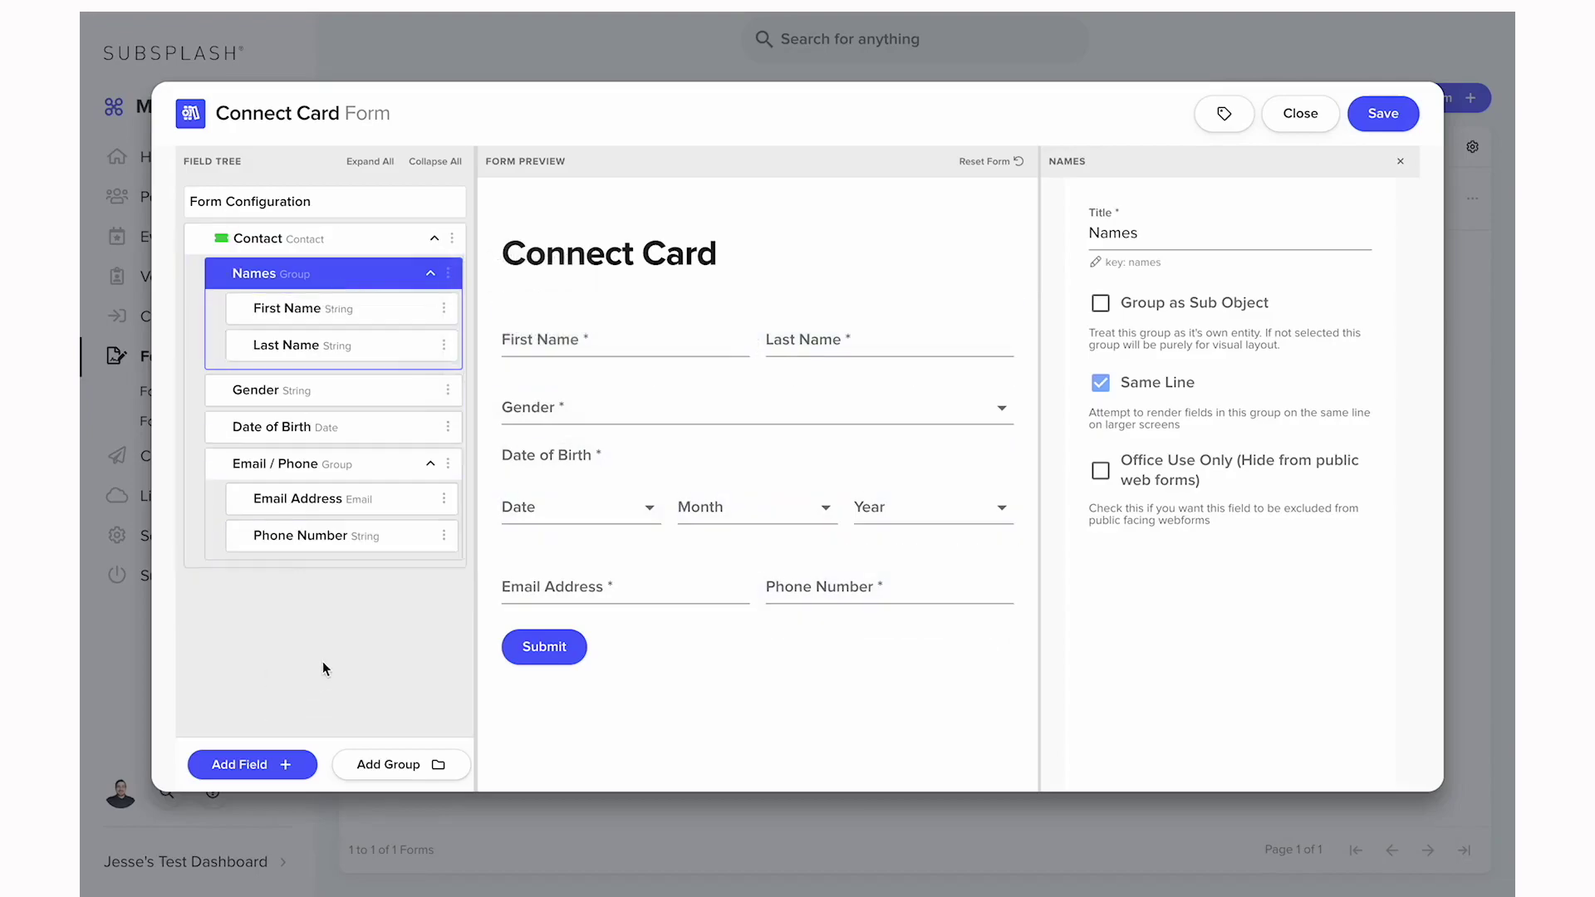
pyautogui.click(309, 766)
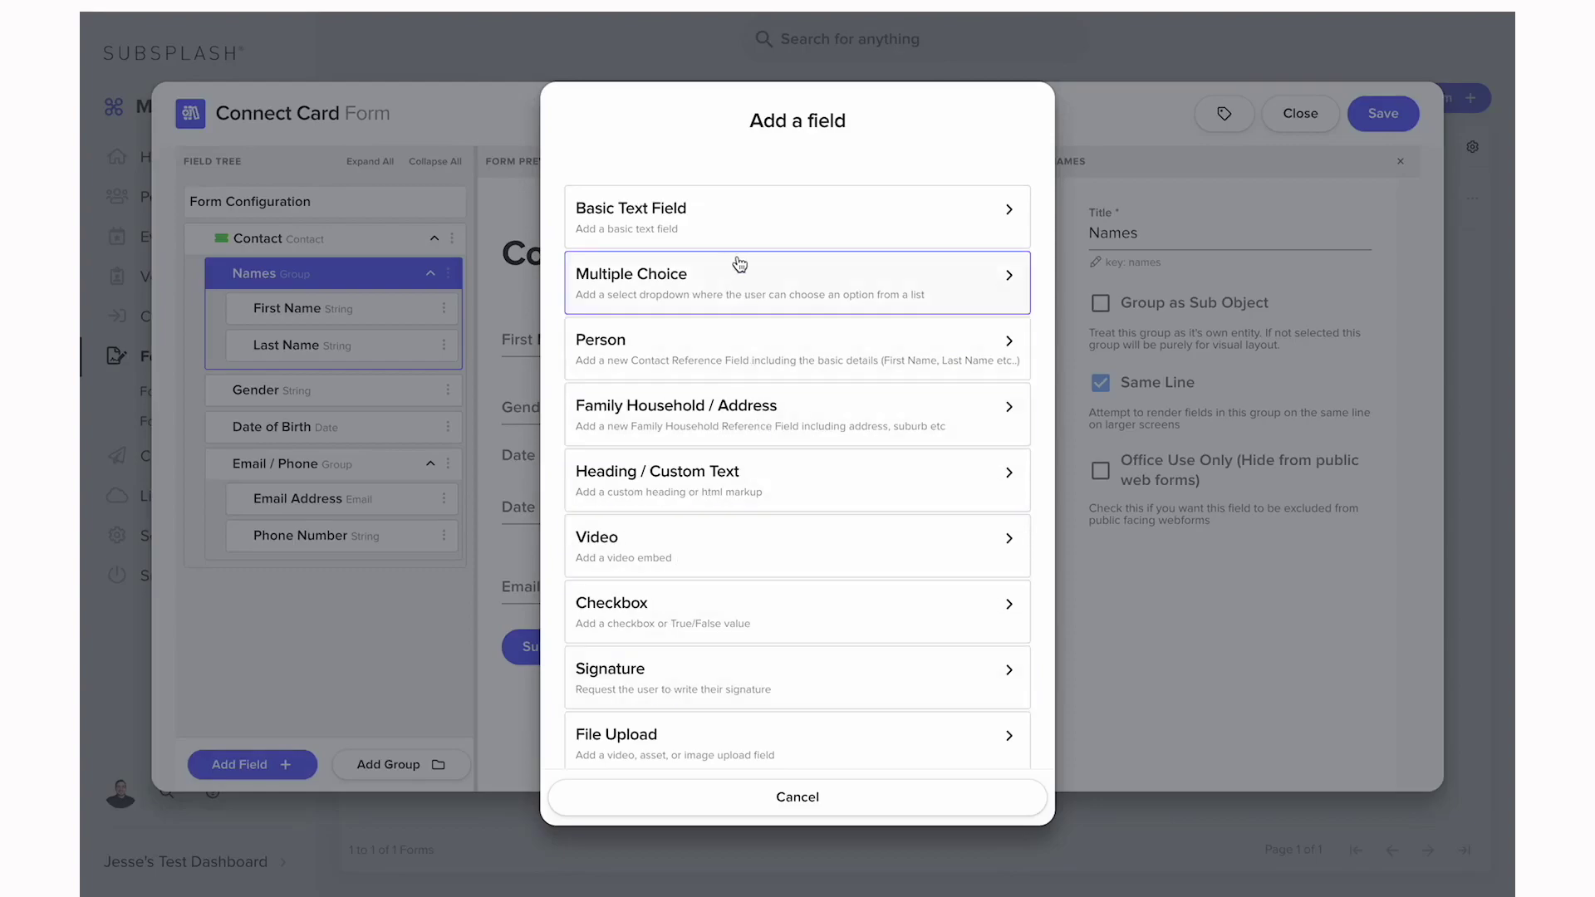
pyautogui.click(290, 728)
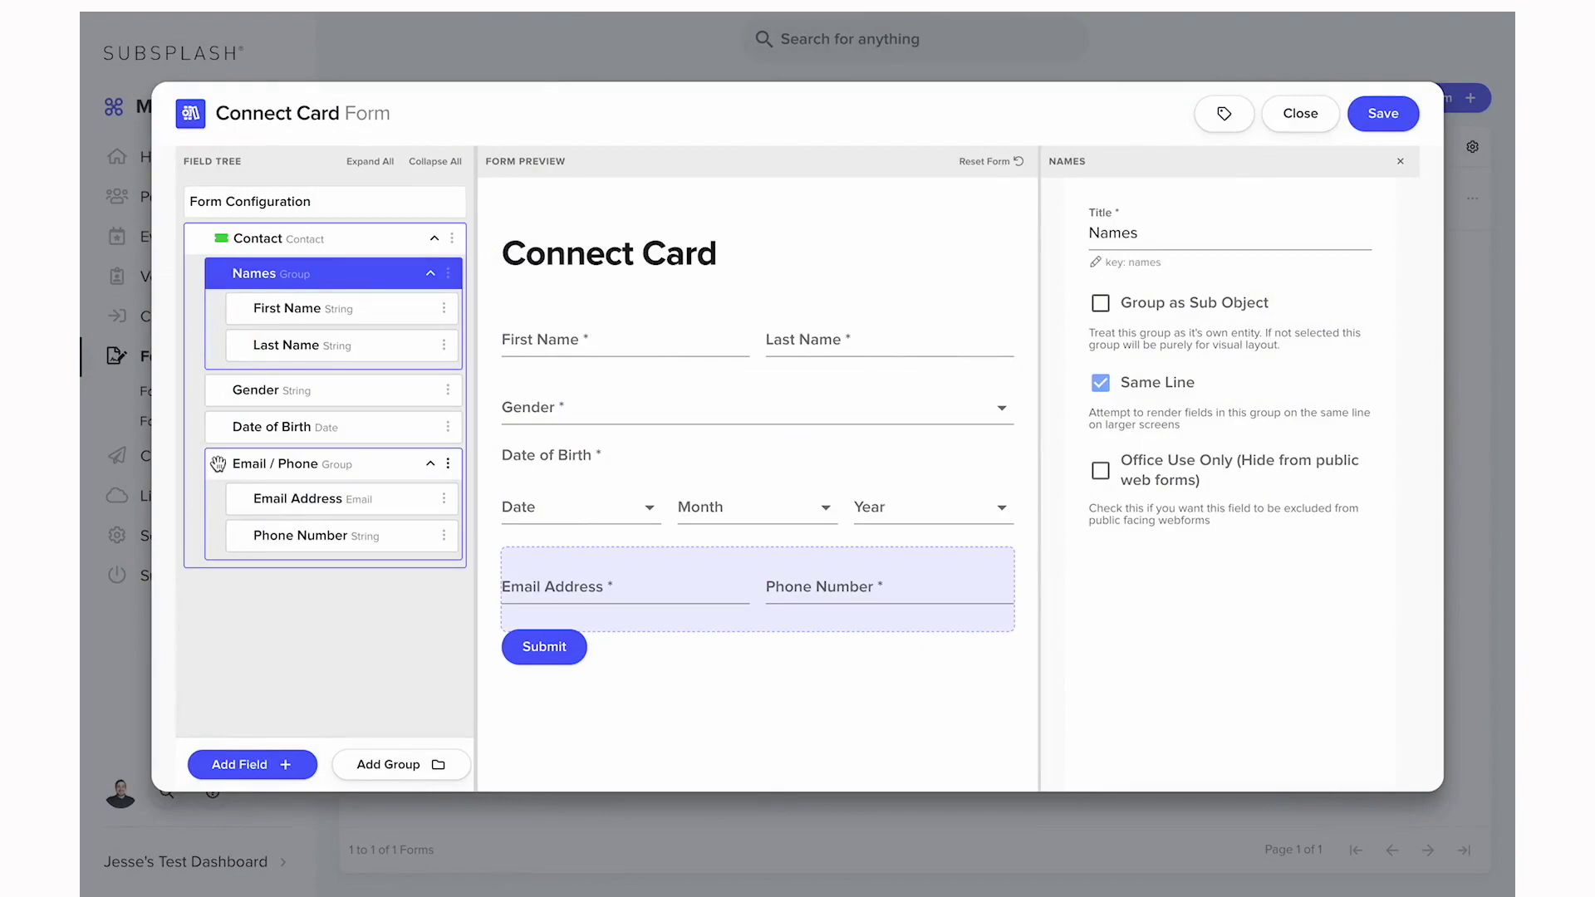
pyautogui.moveTo(218, 464); pyautogui.dragTo(225, 424)
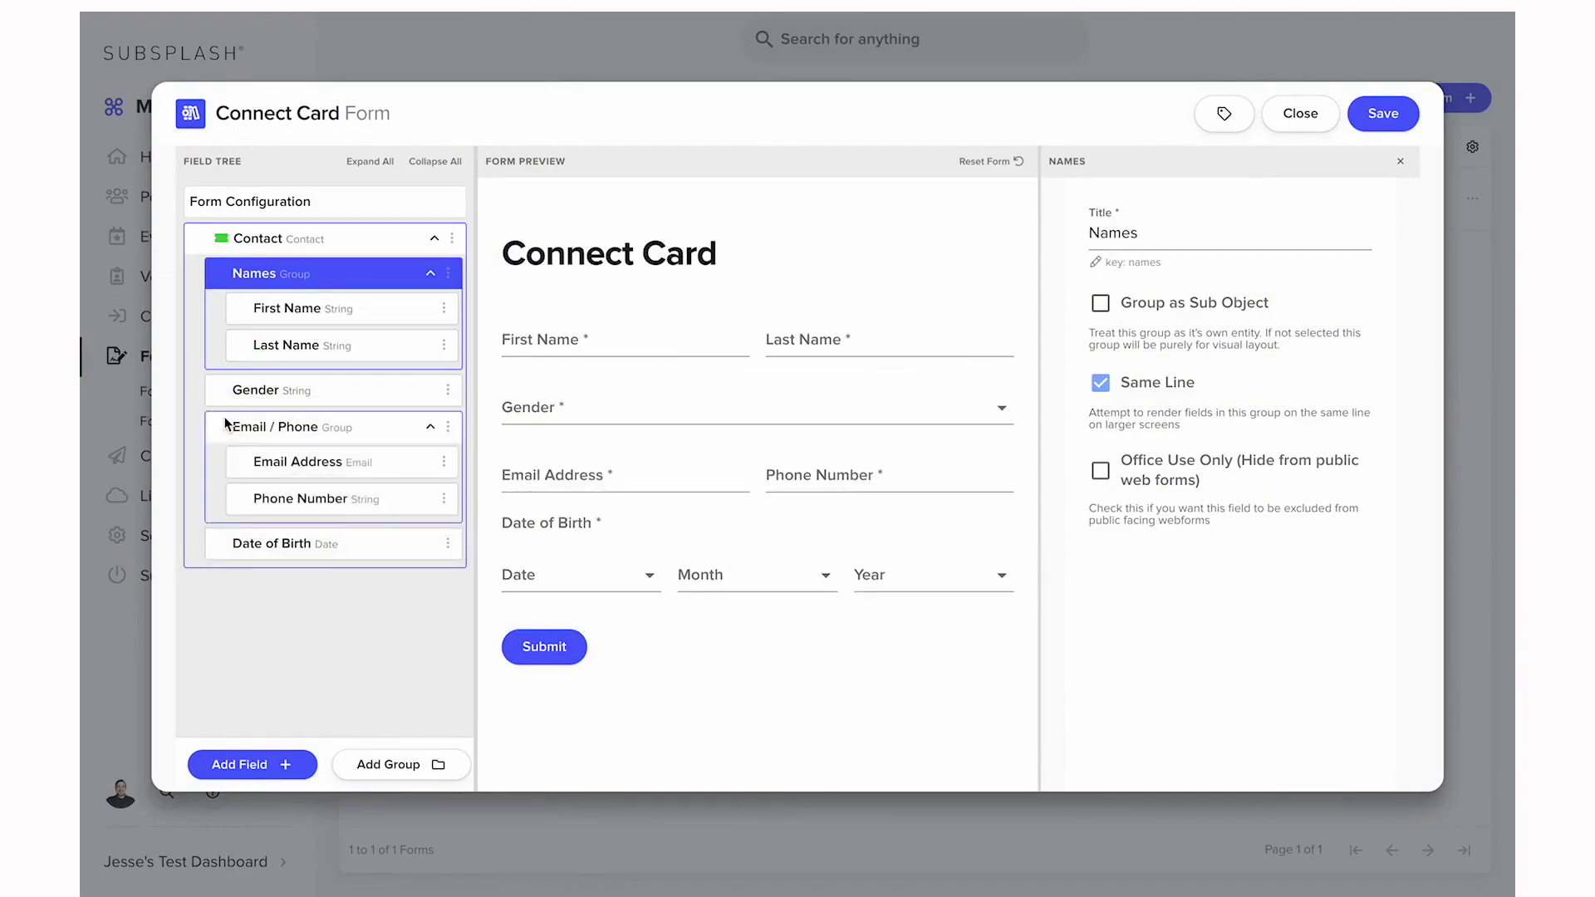
pyautogui.moveTo(225, 423); pyautogui.dragTo(225, 425)
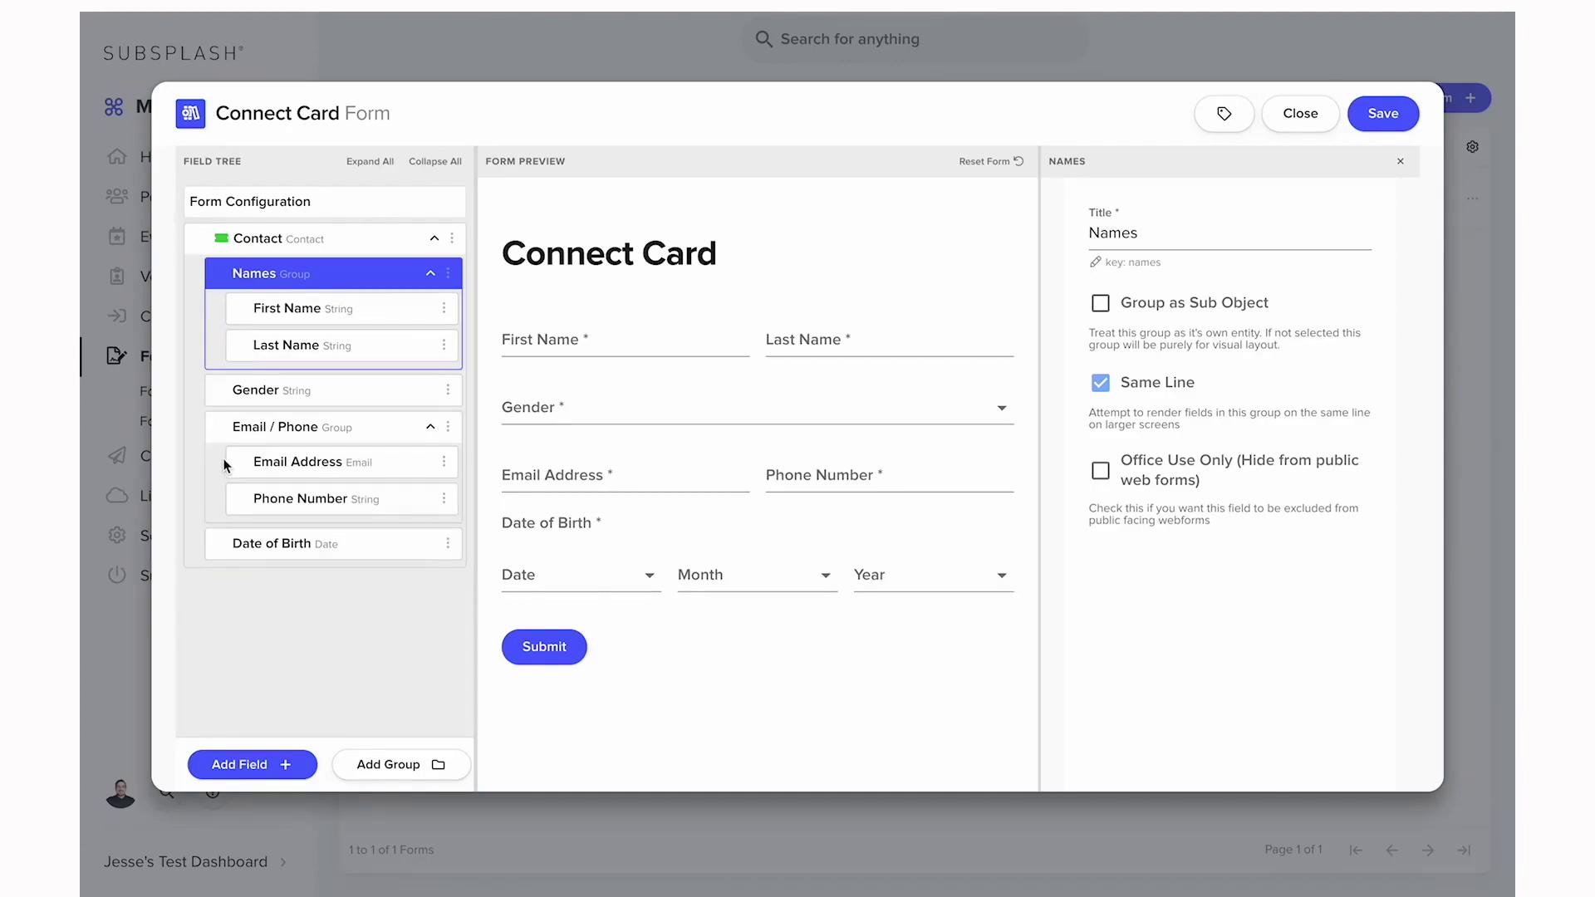
pyautogui.click(245, 760)
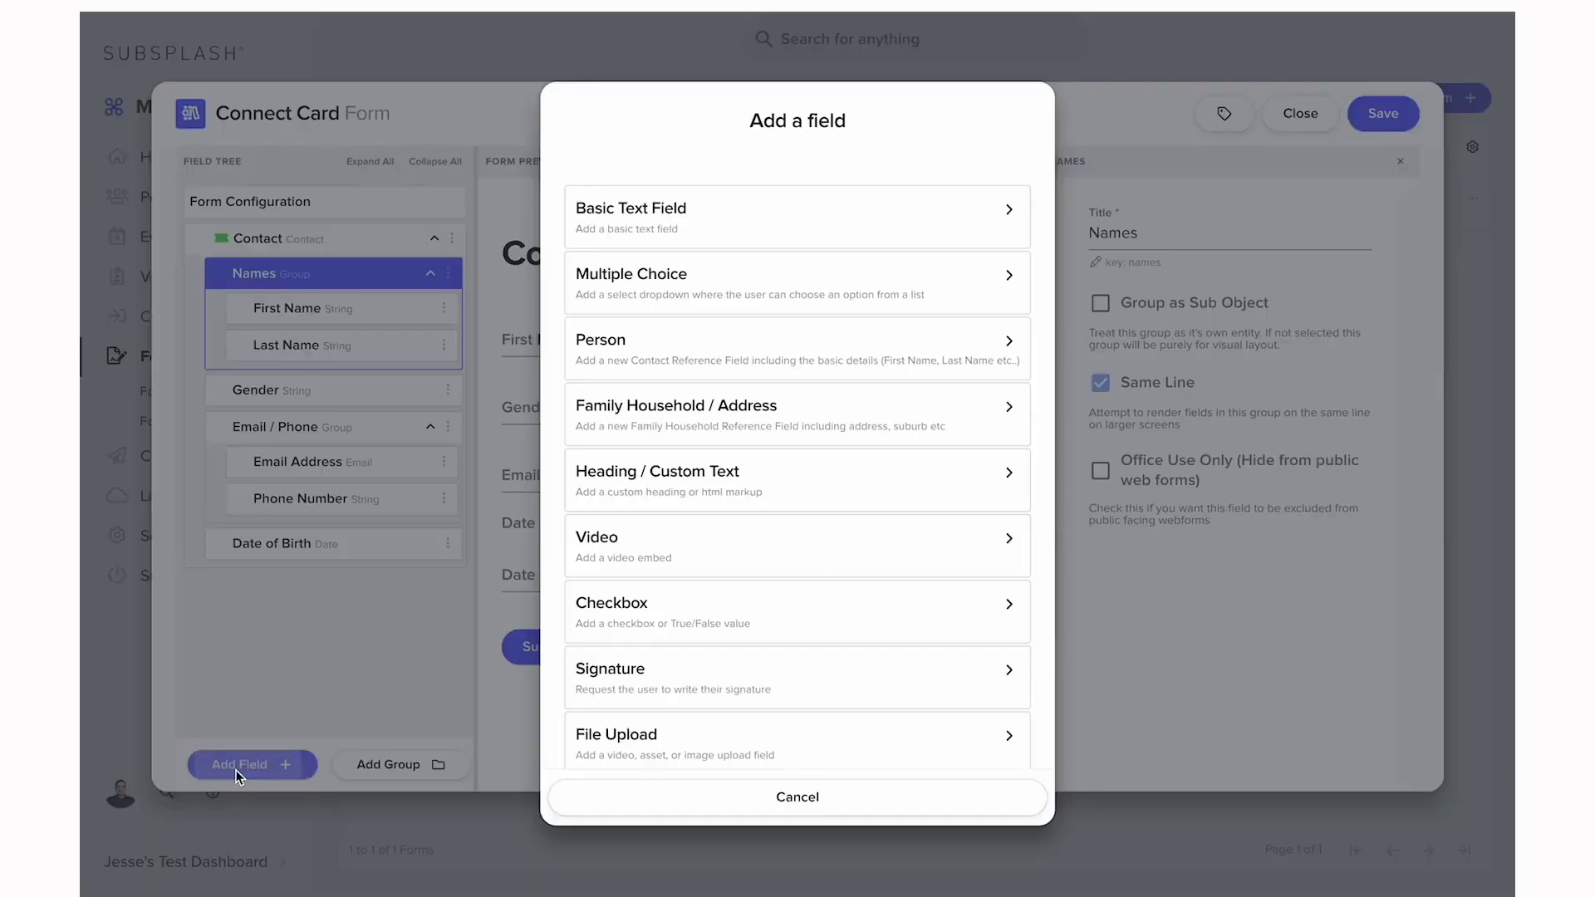
# Add a basic text field titled 'First Time Guest?' below Date of Birth
pyautogui.click(702, 235)
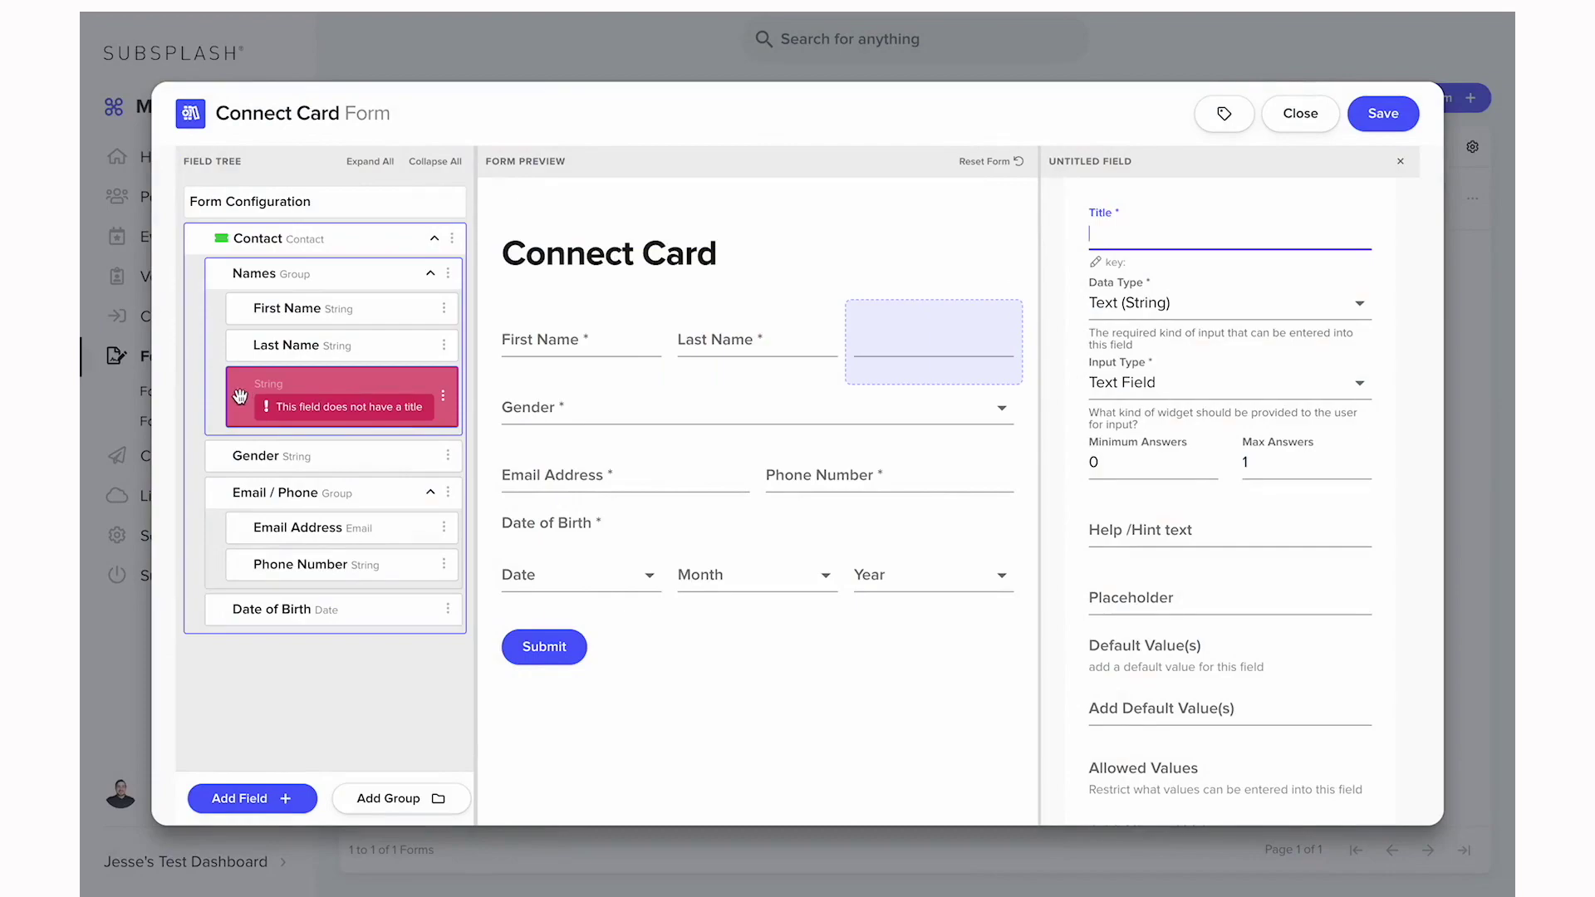
pyautogui.moveTo(241, 396); pyautogui.dragTo(280, 614)
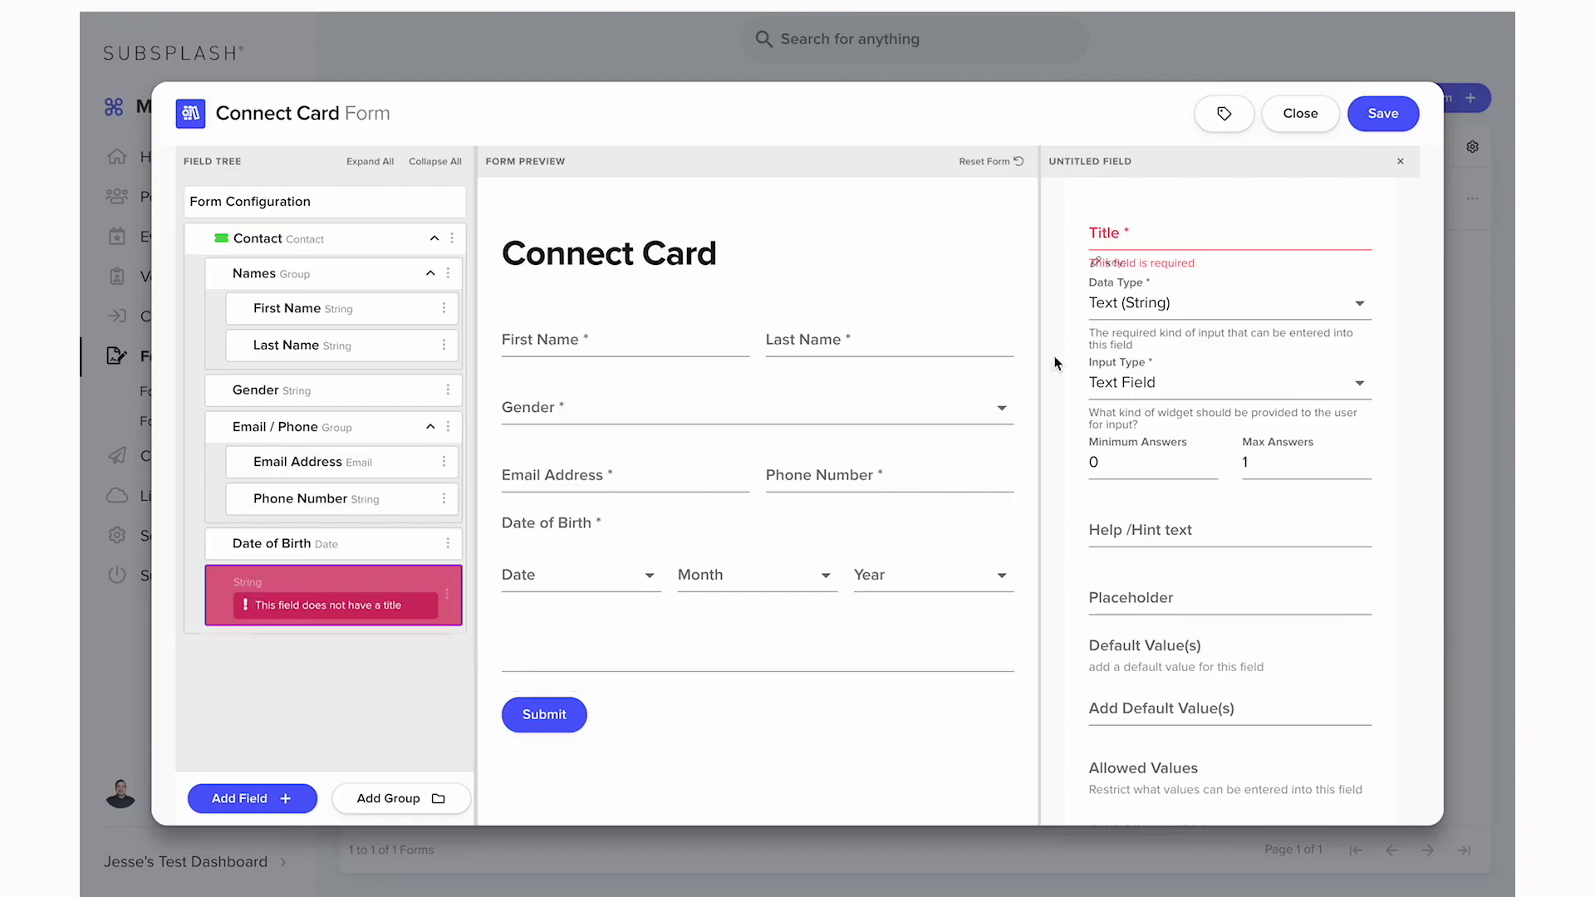
pyautogui.click(1136, 235)
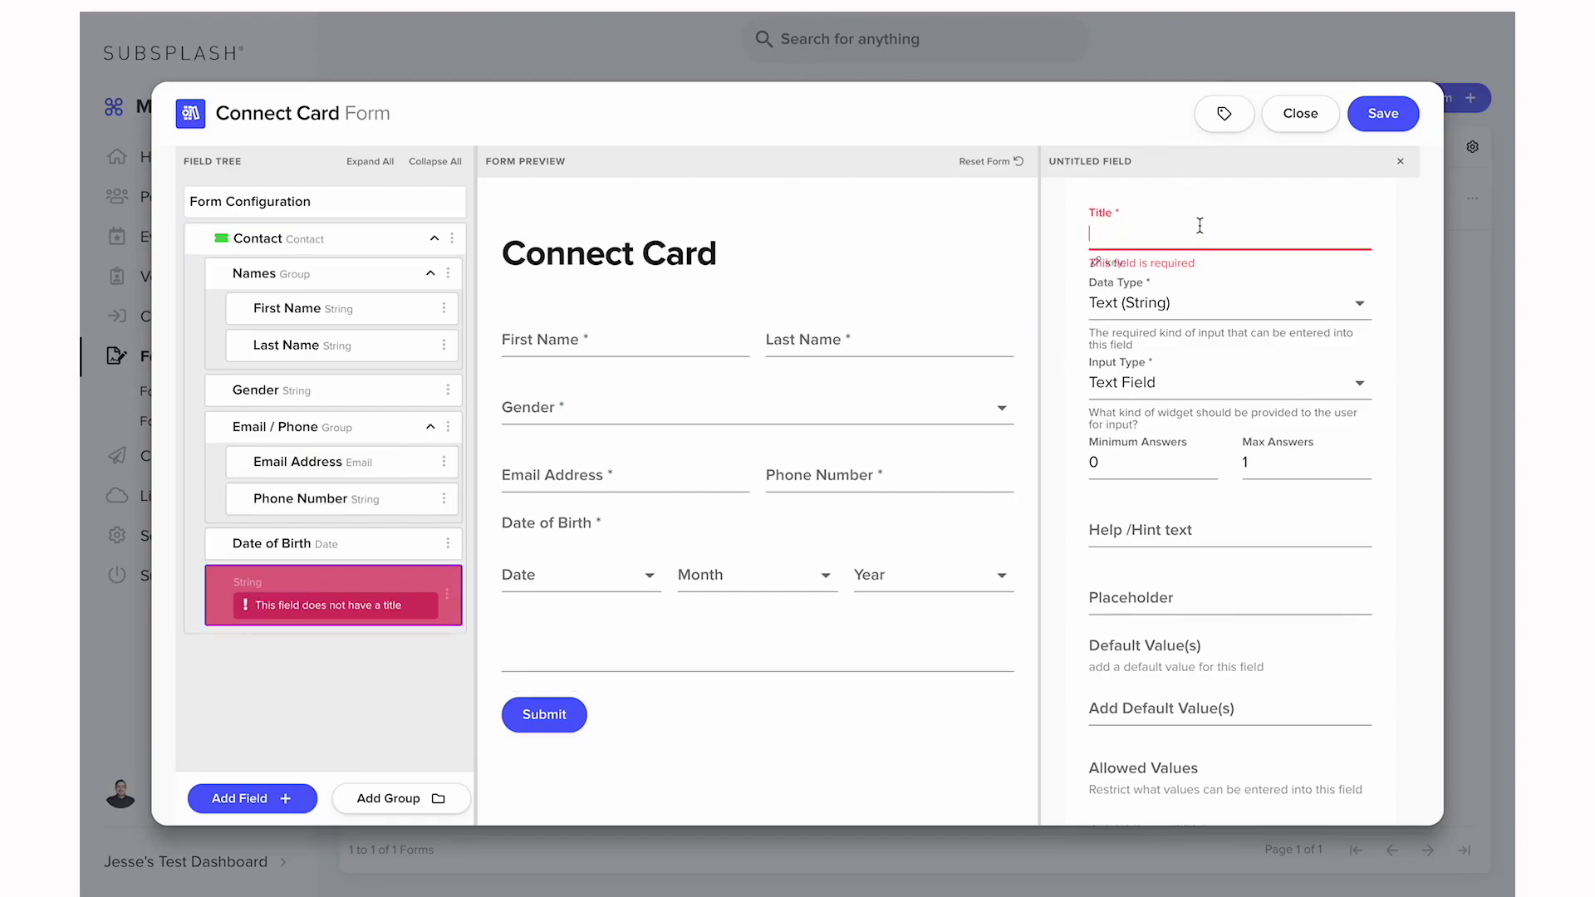
pyautogui.write('First')
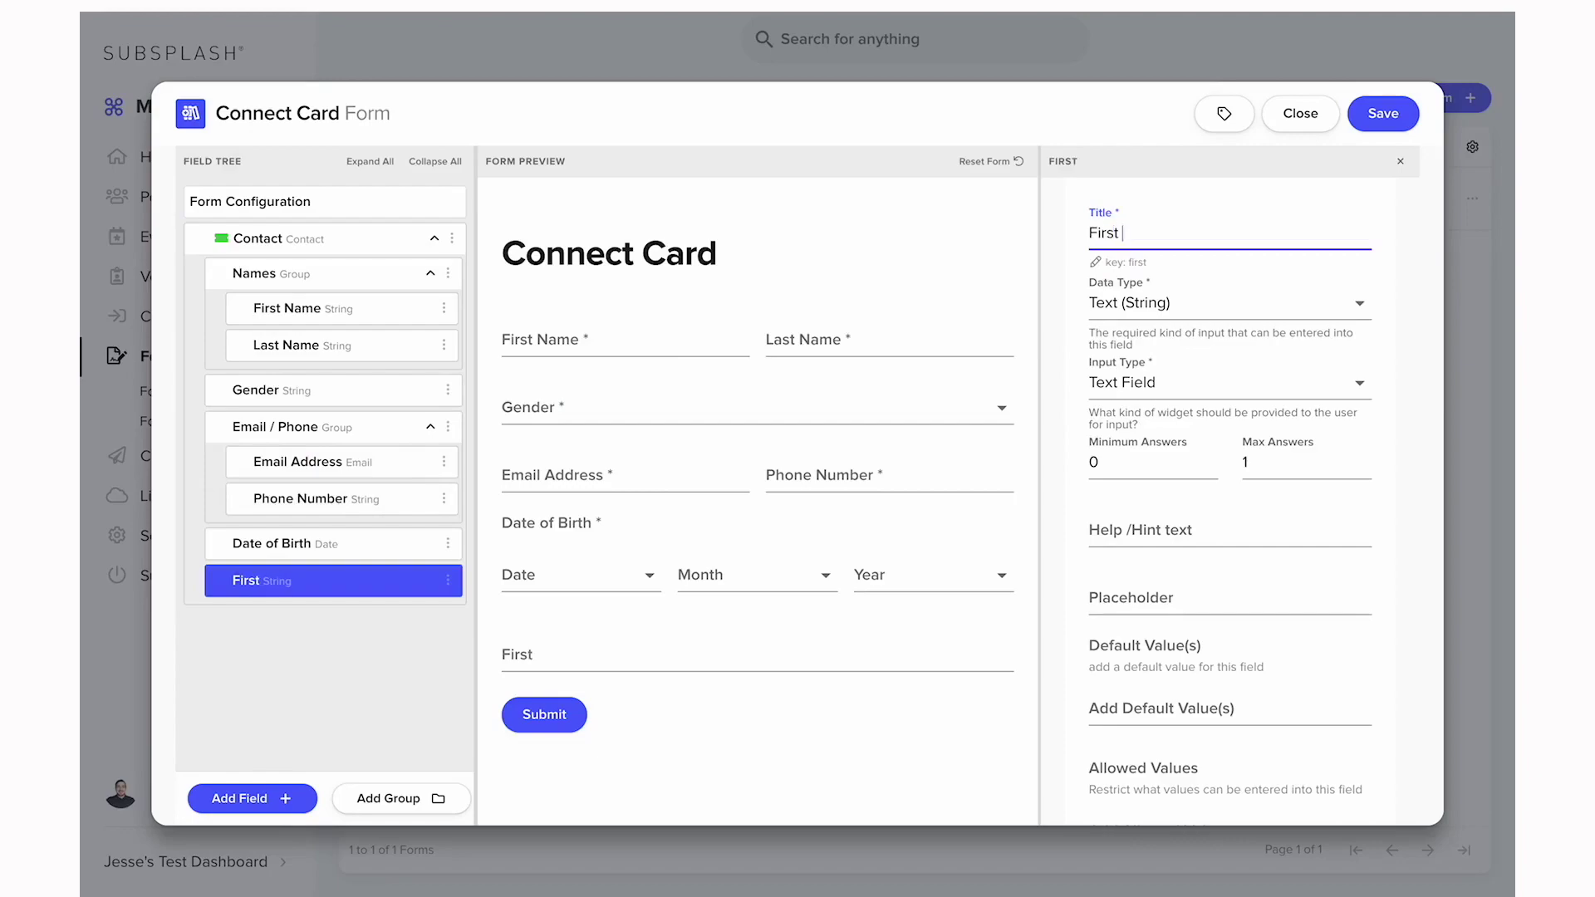
pyautogui.write(' Time Guest')
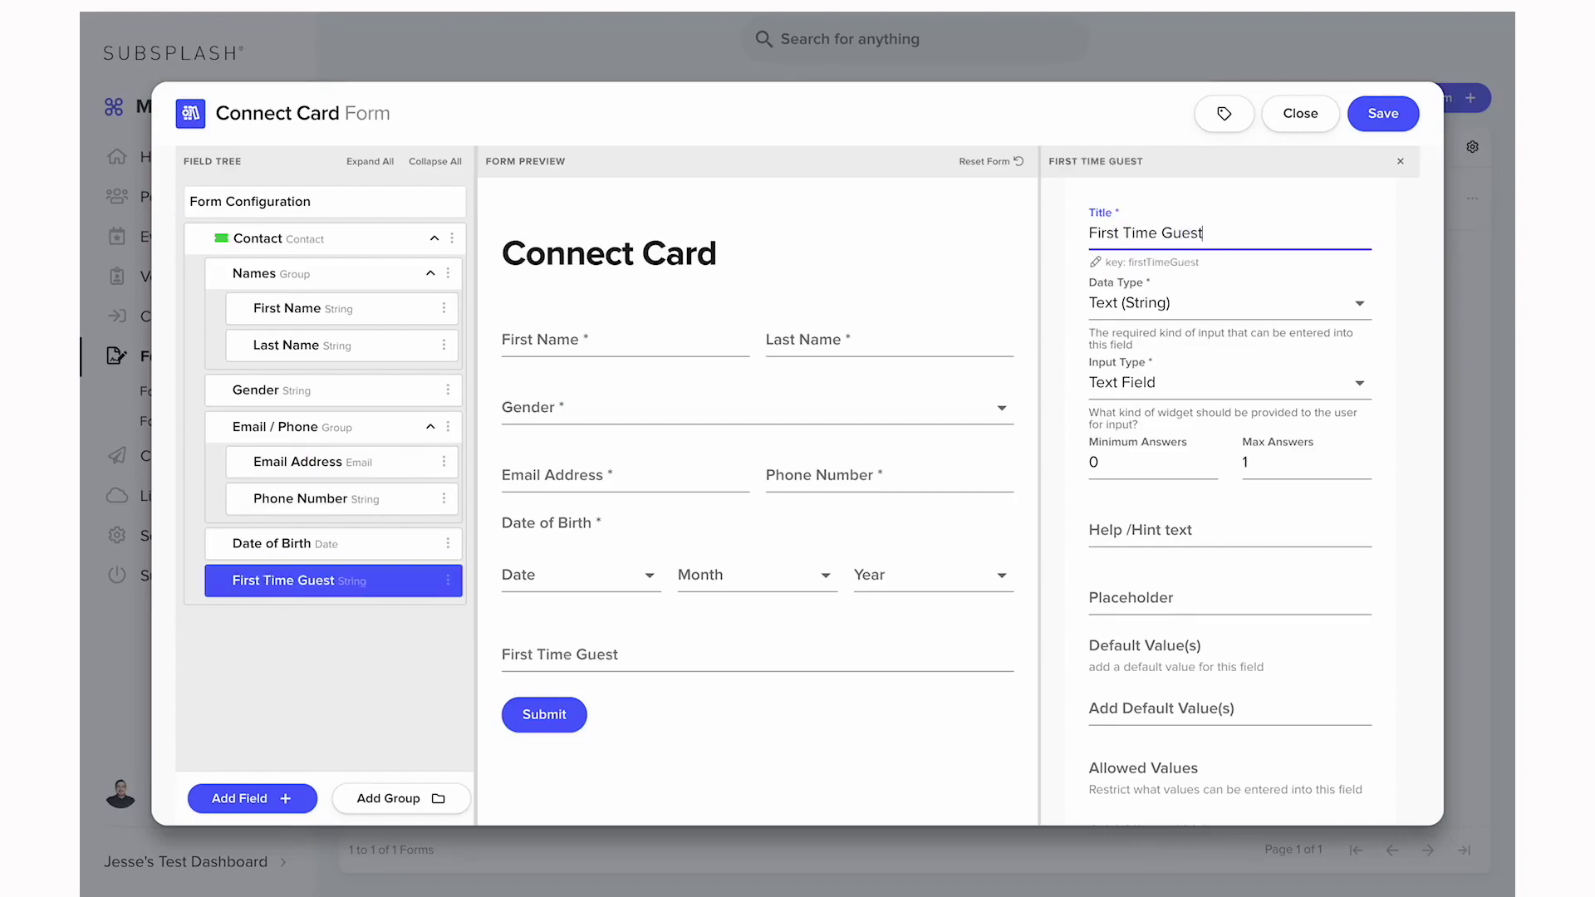
pyautogui.write('?')
pyautogui.click(535, 652)
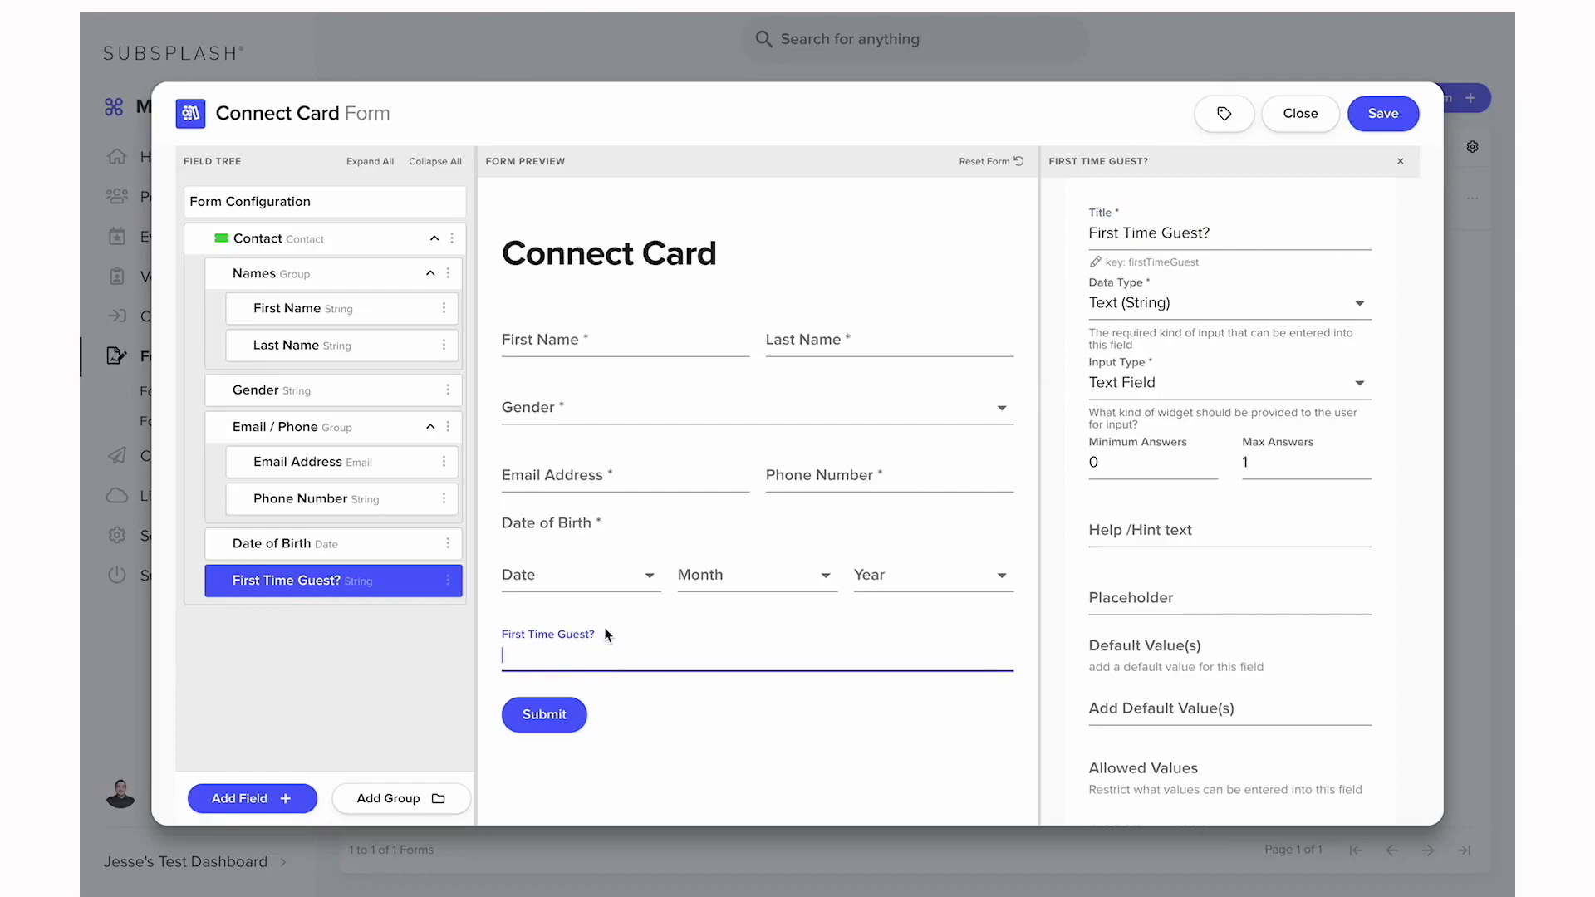
# Make First Time Guest? a True / False (Boolean) field with Checkbox input type
pyautogui.tripleClick(1176, 304)
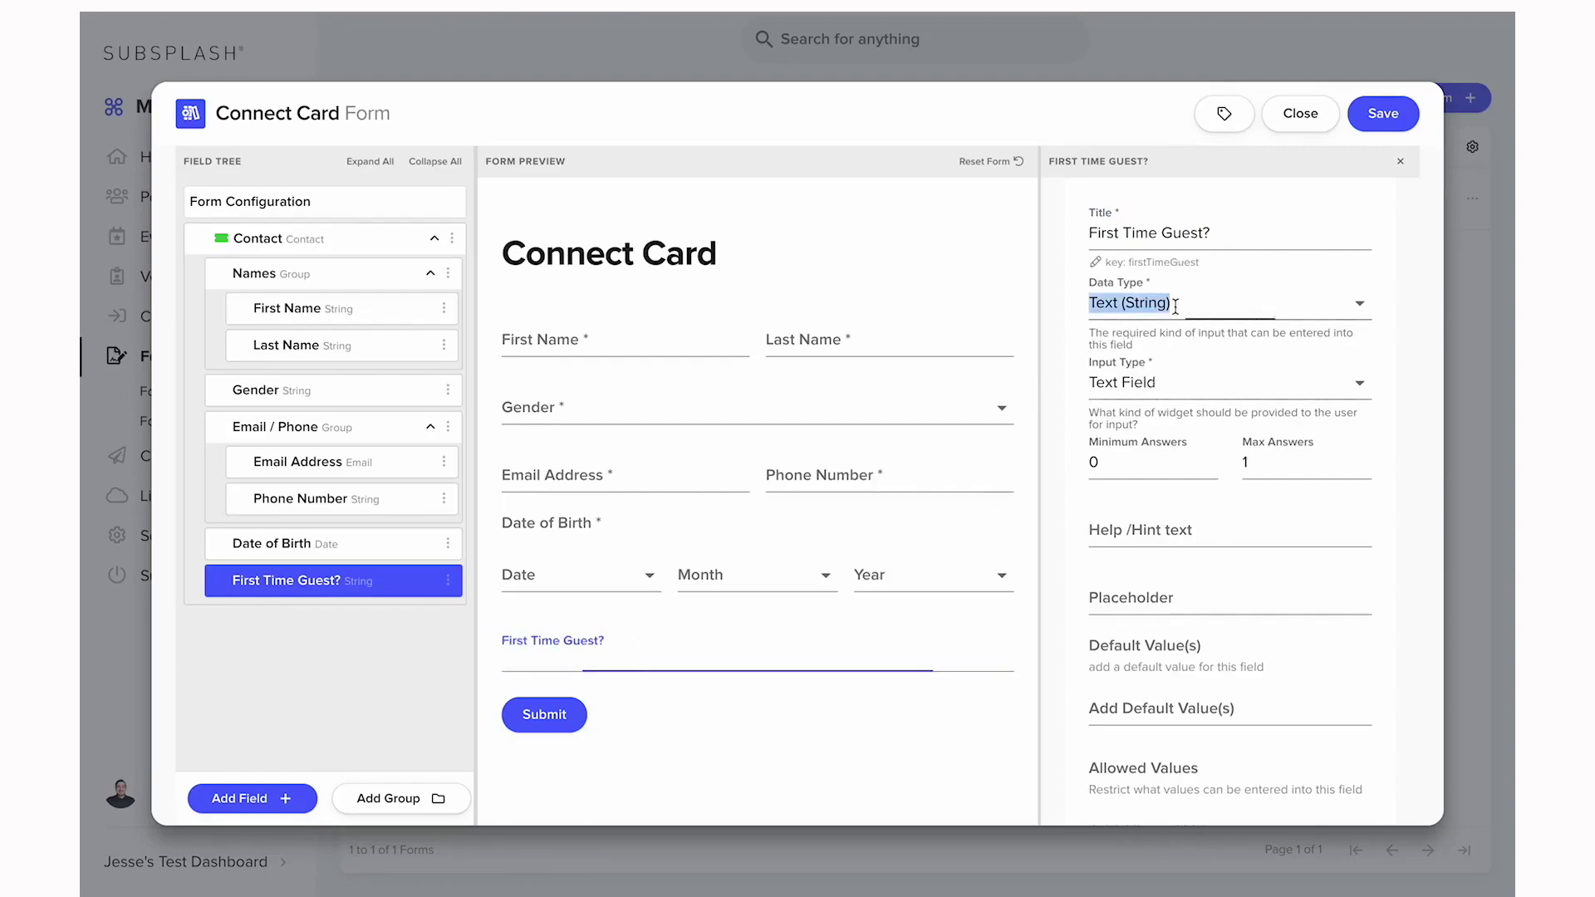
pyautogui.click(285, 797)
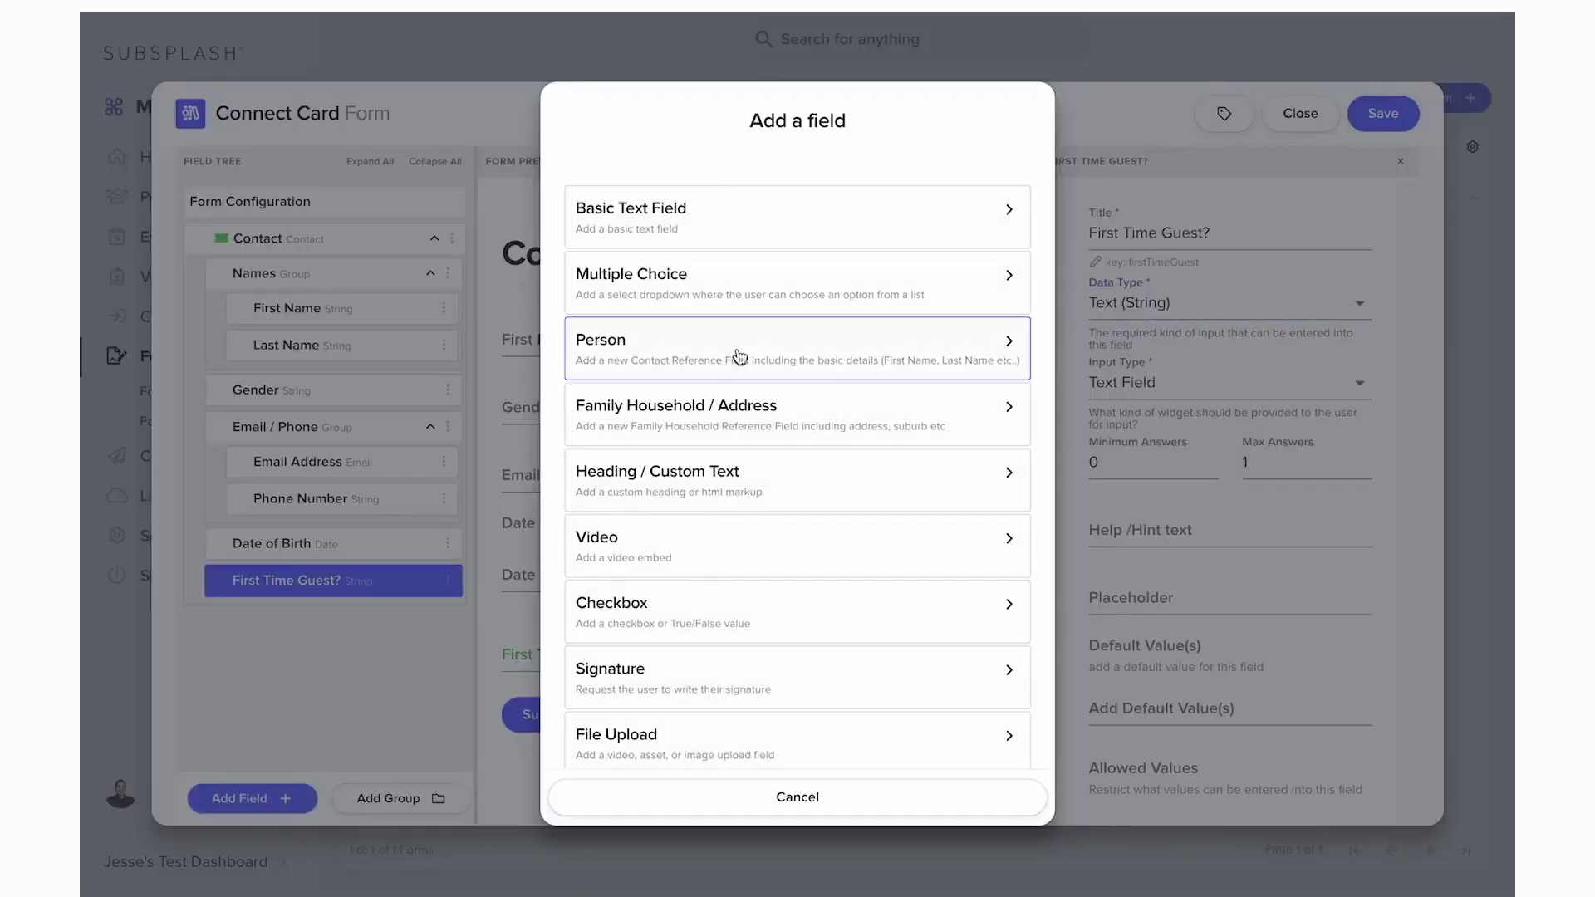
pyautogui.click(440, 634)
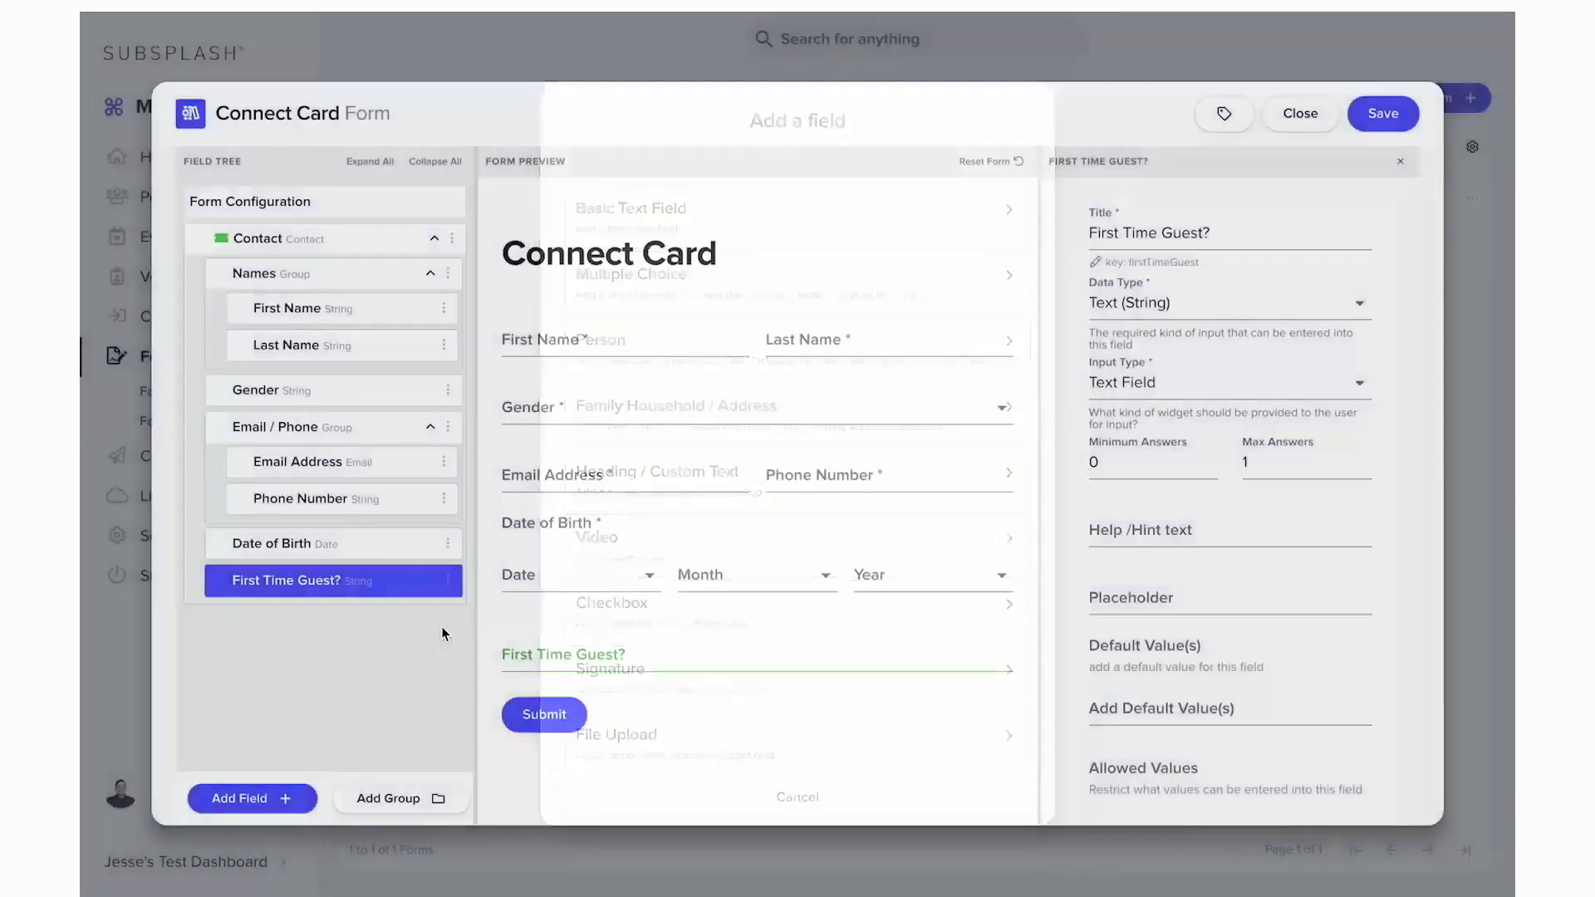
pyautogui.click(1271, 300)
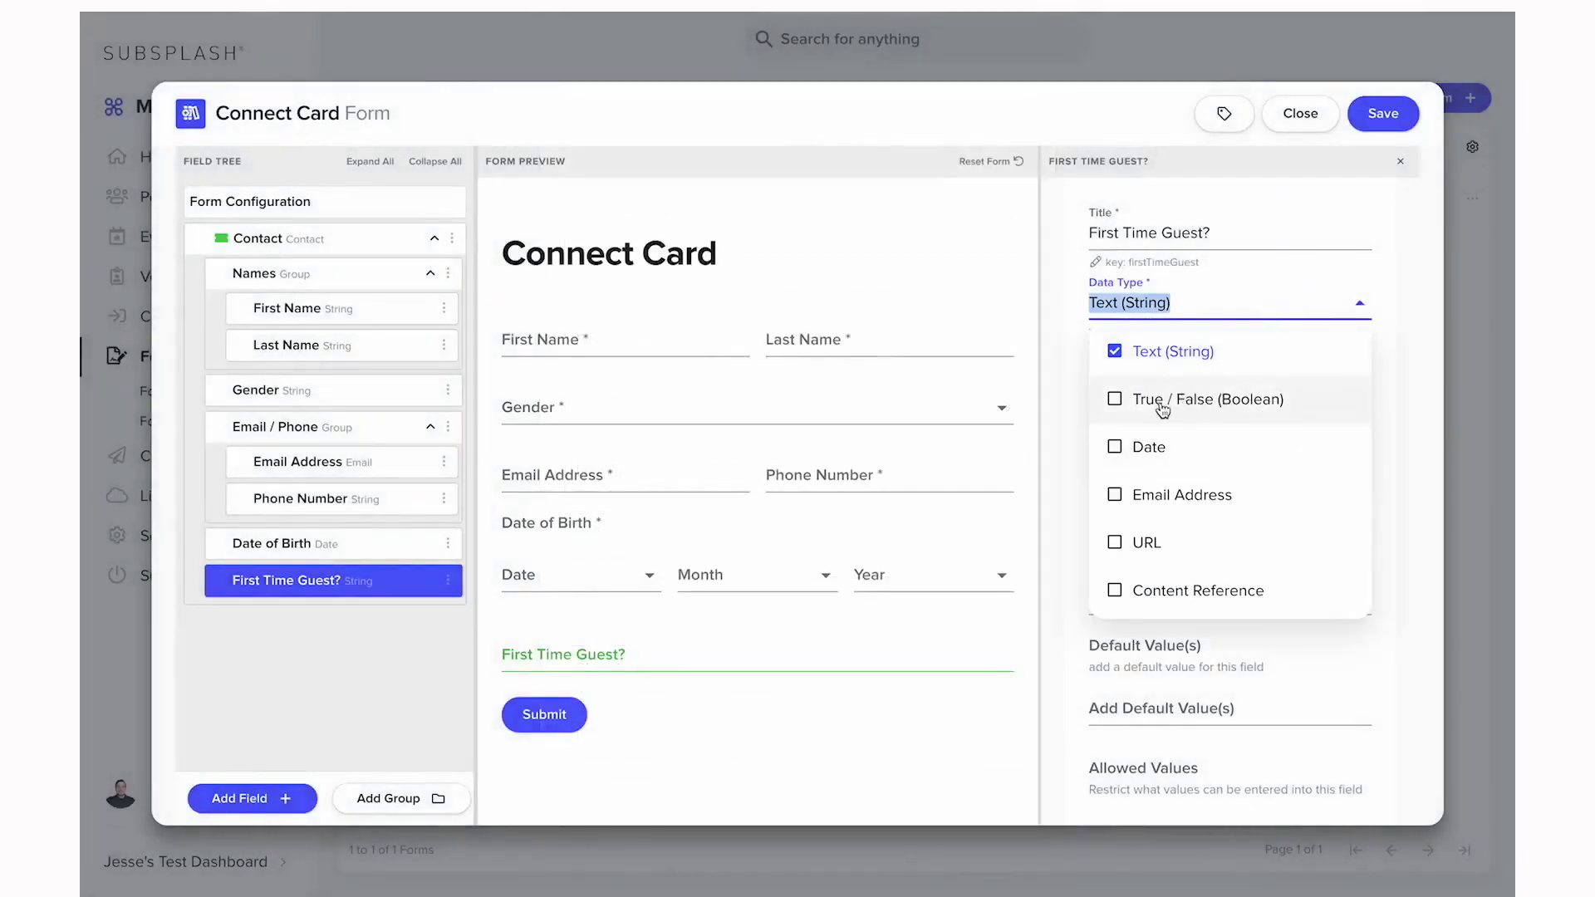
pyautogui.click(1121, 402)
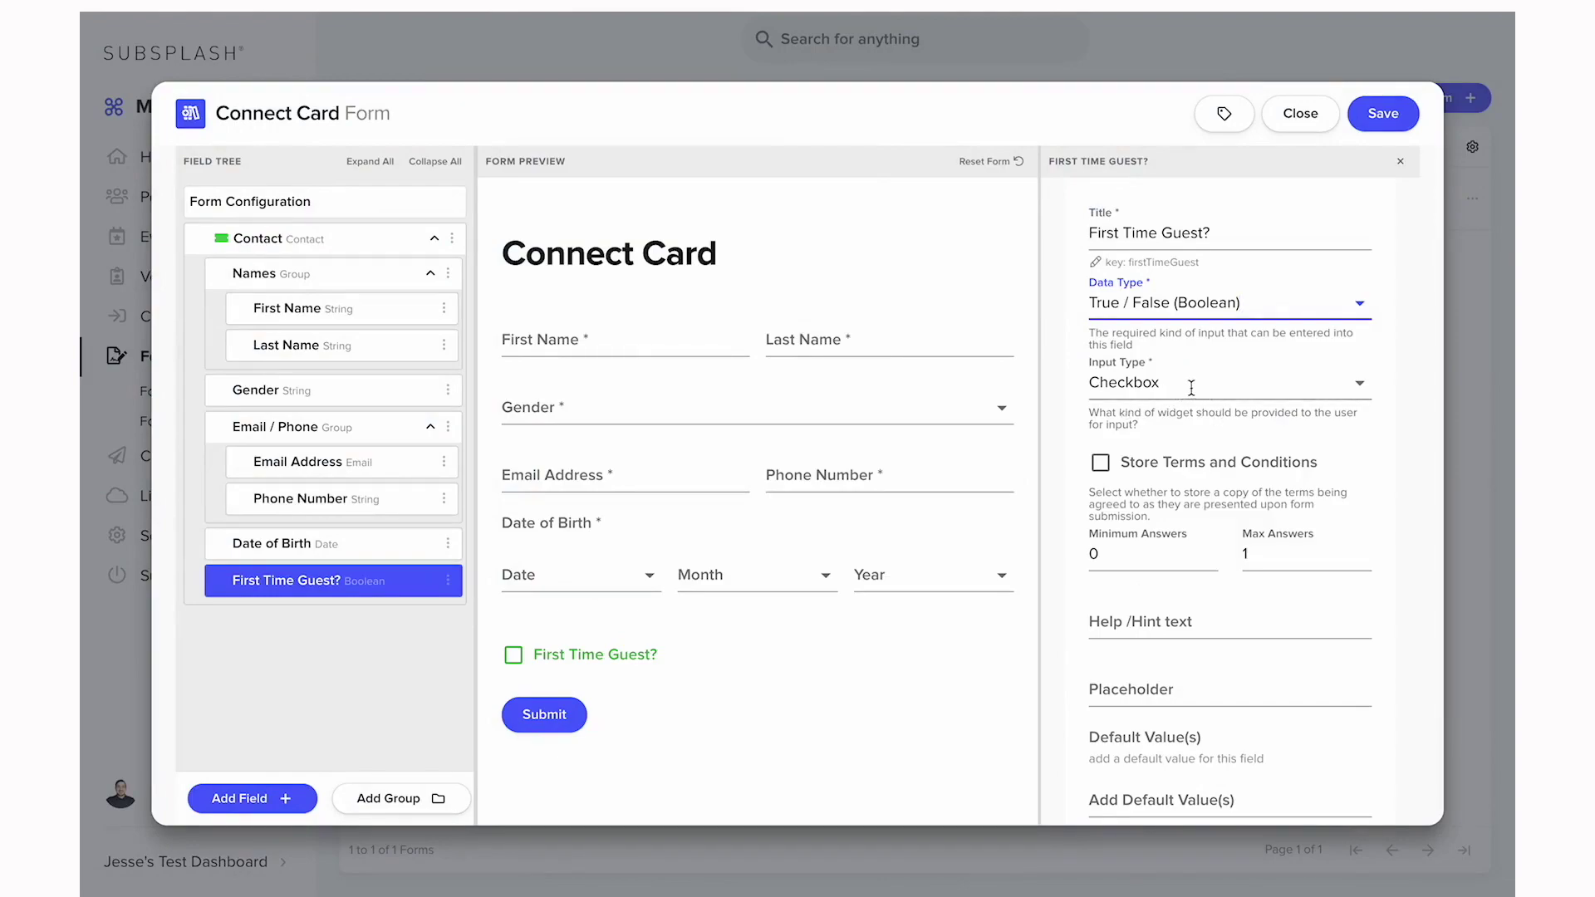
pyautogui.click(1192, 388)
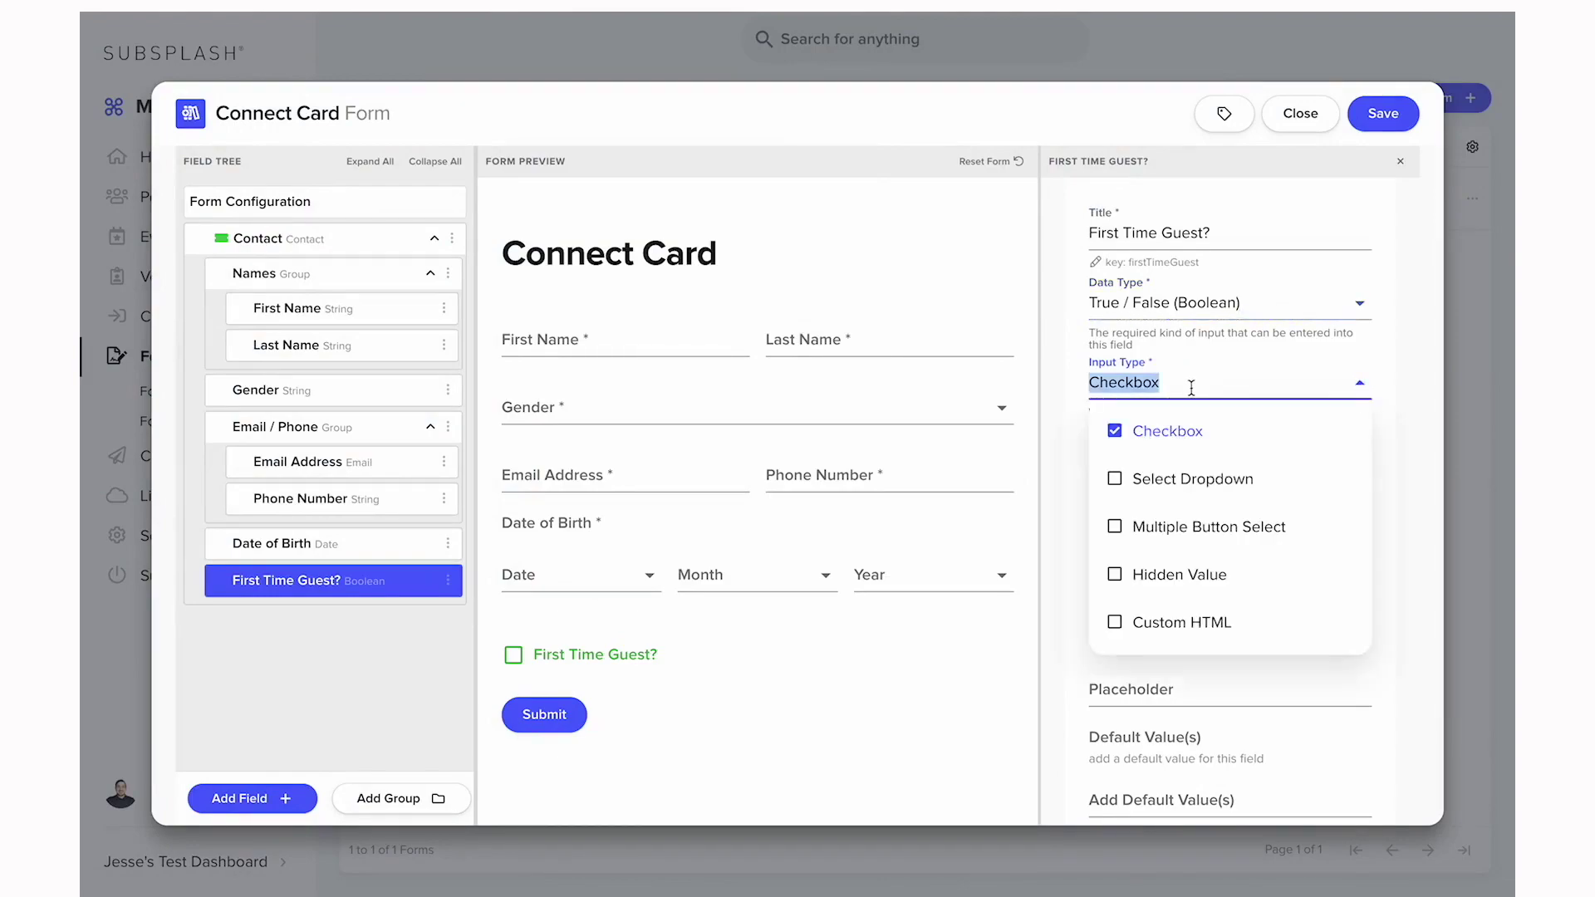
pyautogui.click(1051, 427)
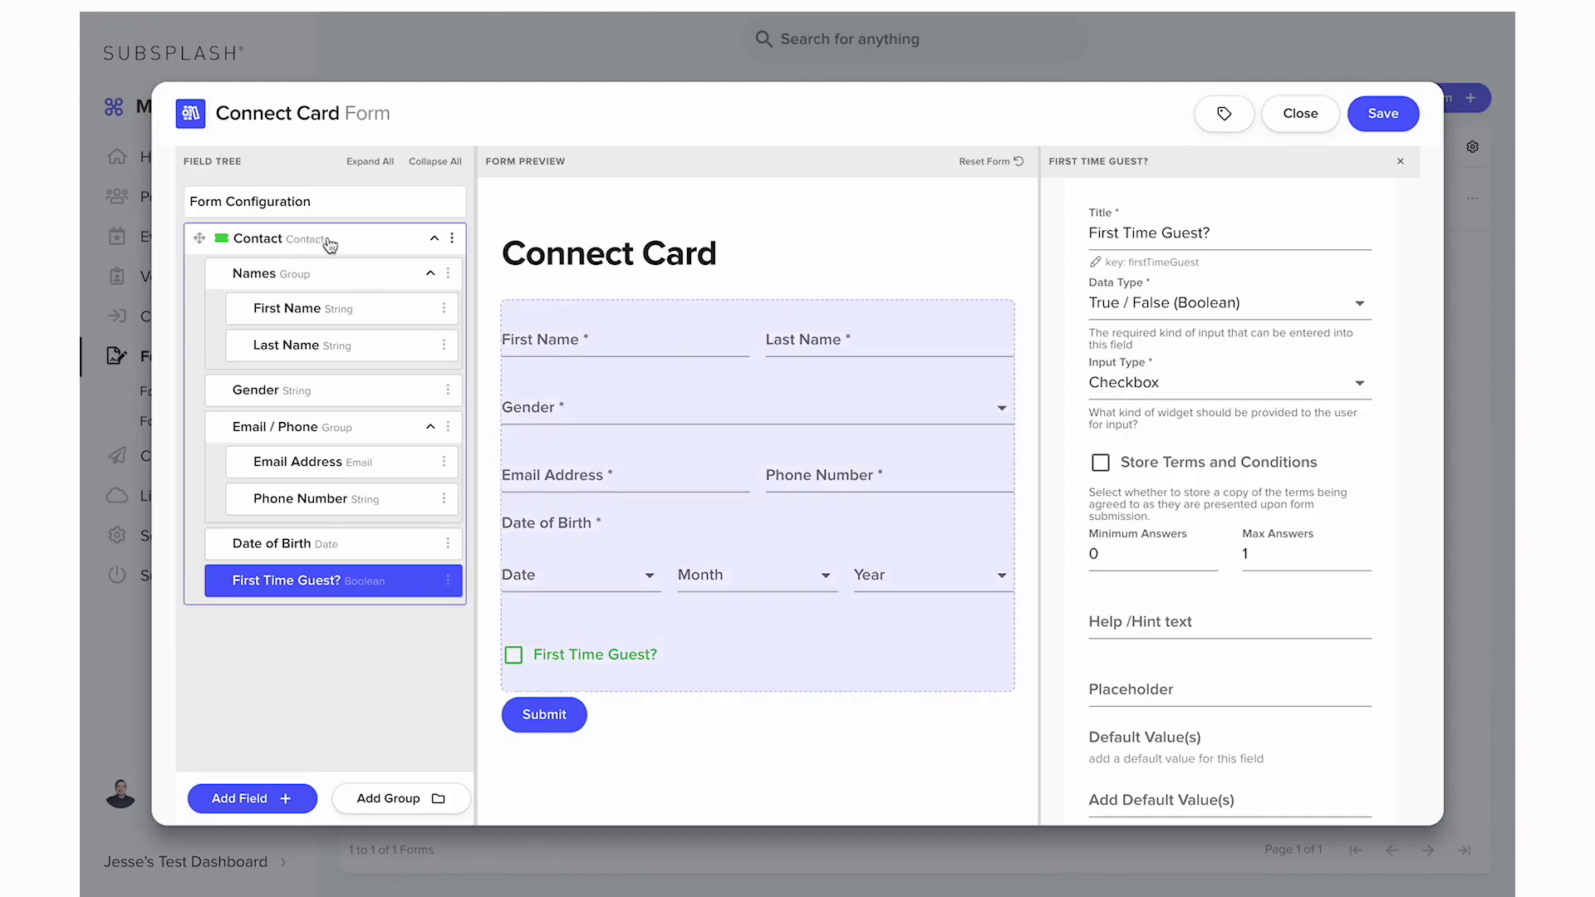
pyautogui.click(287, 242)
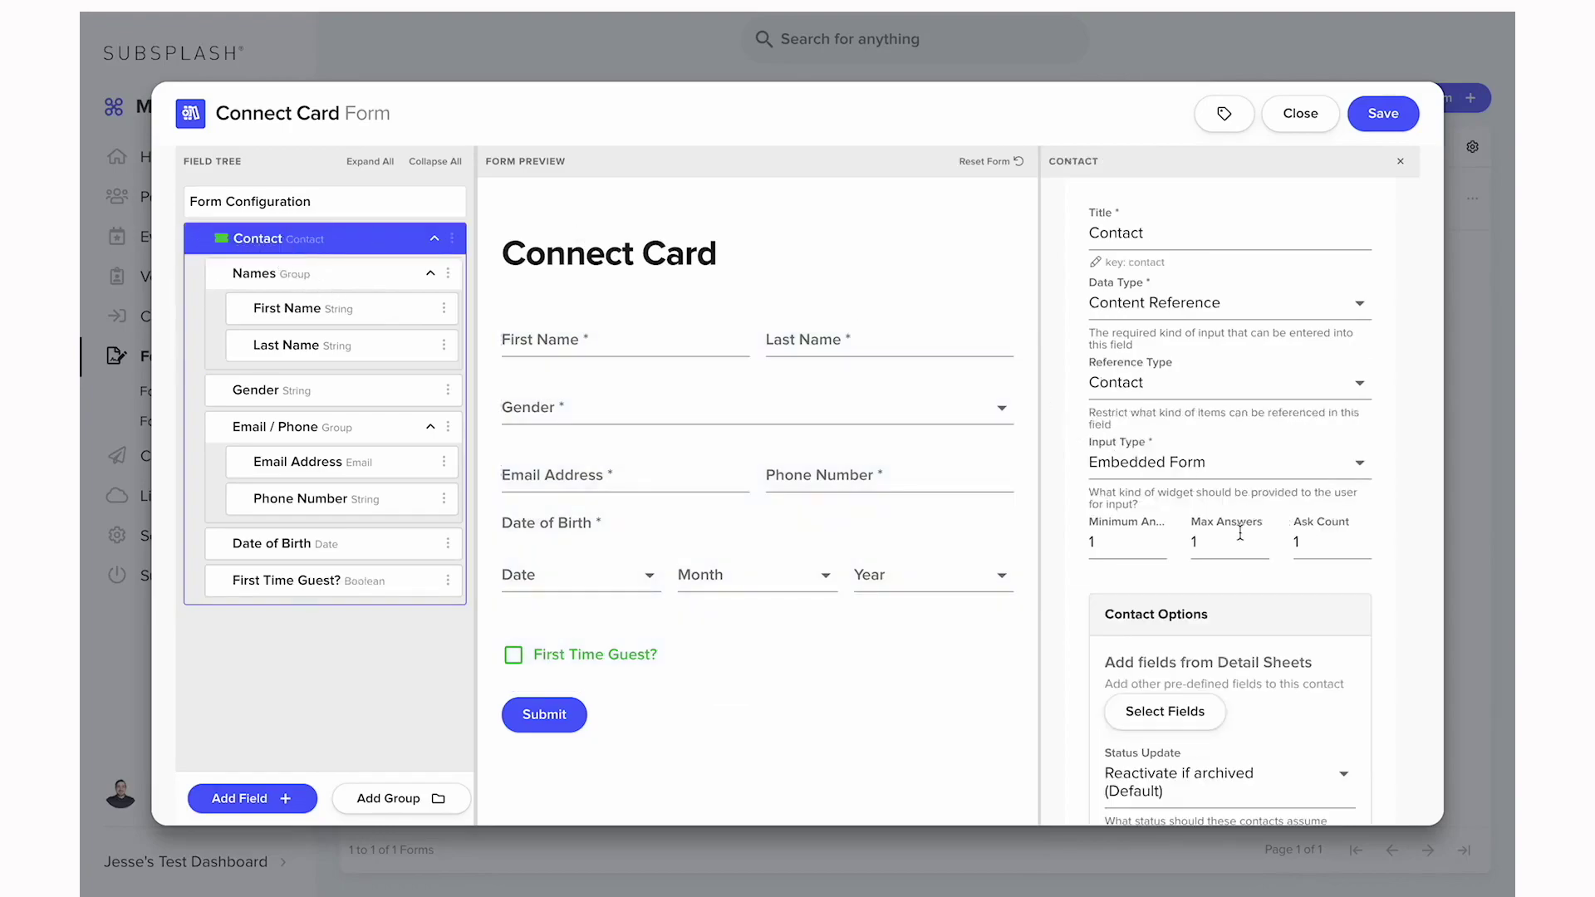
# Change the Contact block's Max Answers from 1 to 0
pyautogui.click(1218, 545)
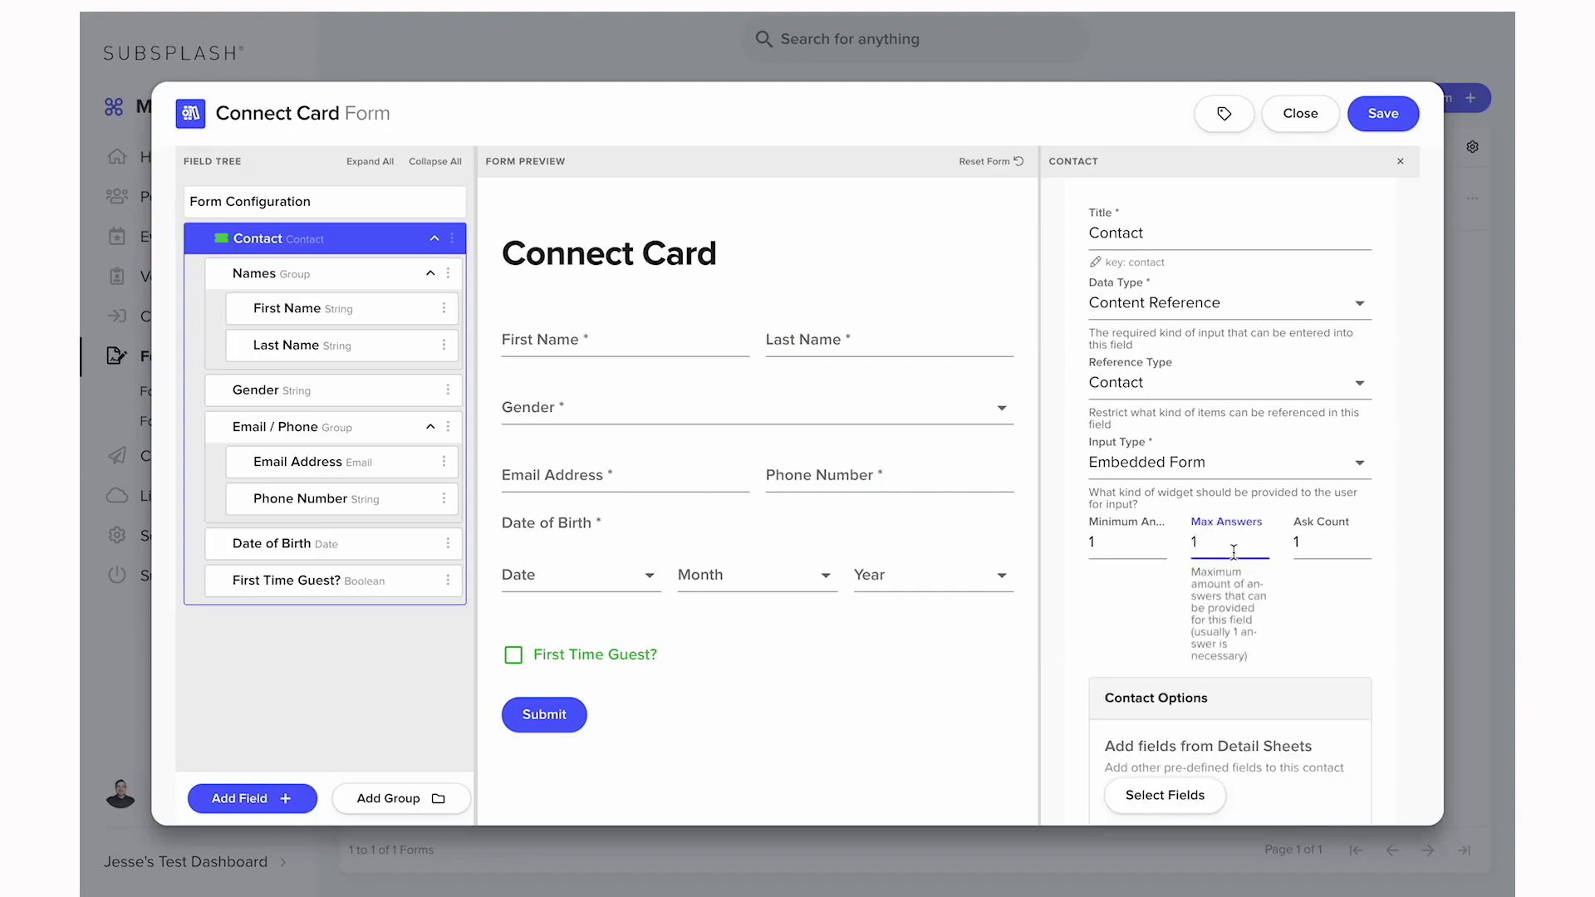
pyautogui.press('BackSpace')
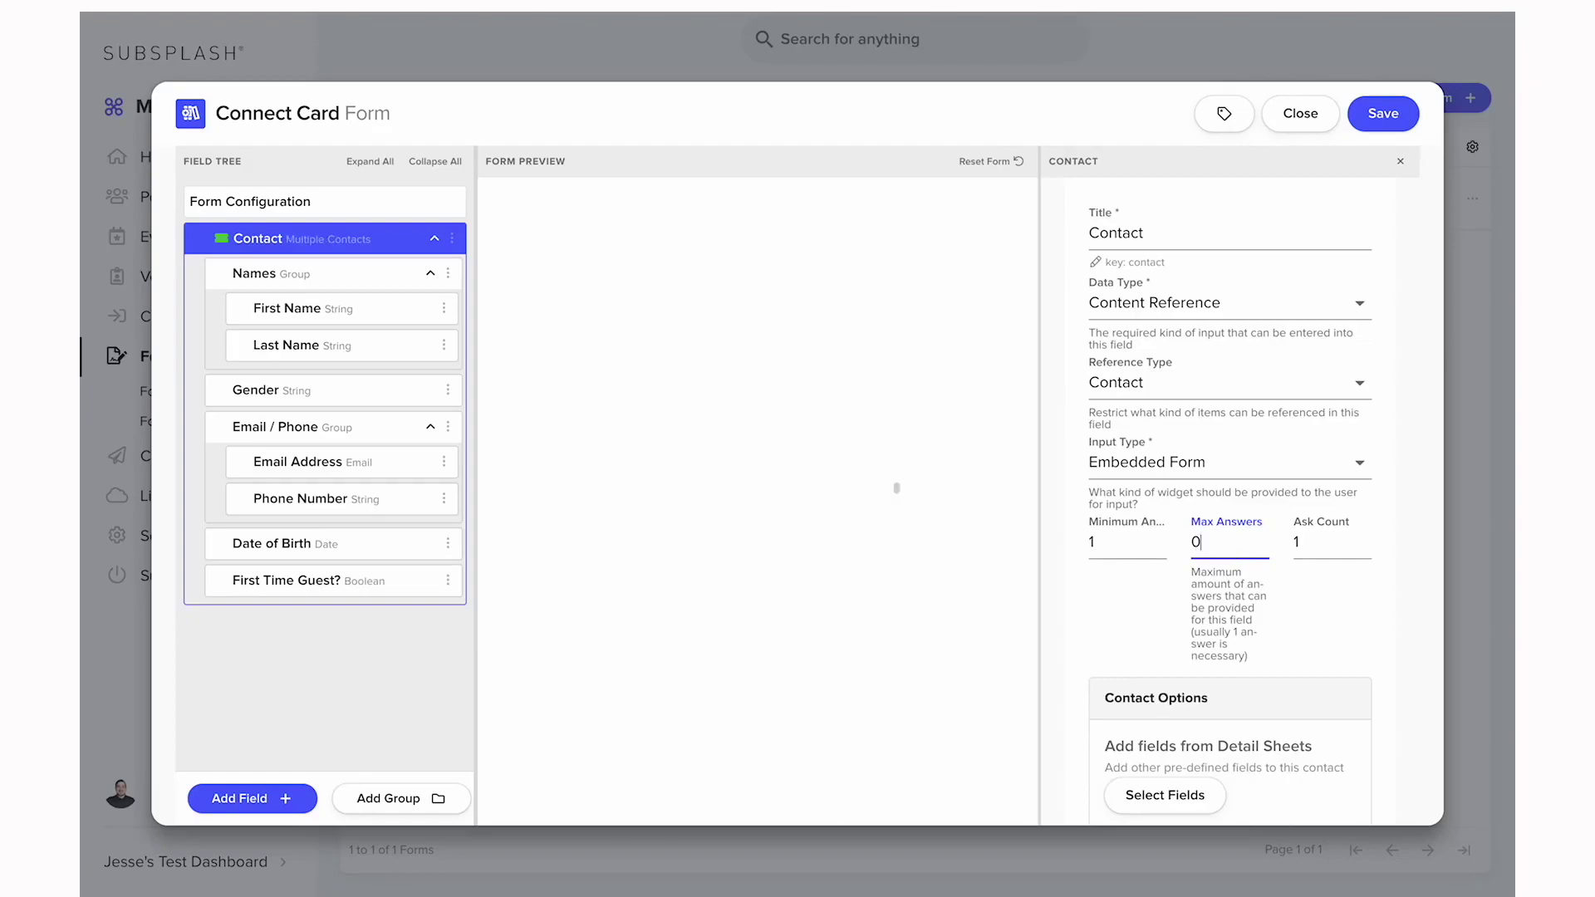
pyautogui.write('0')
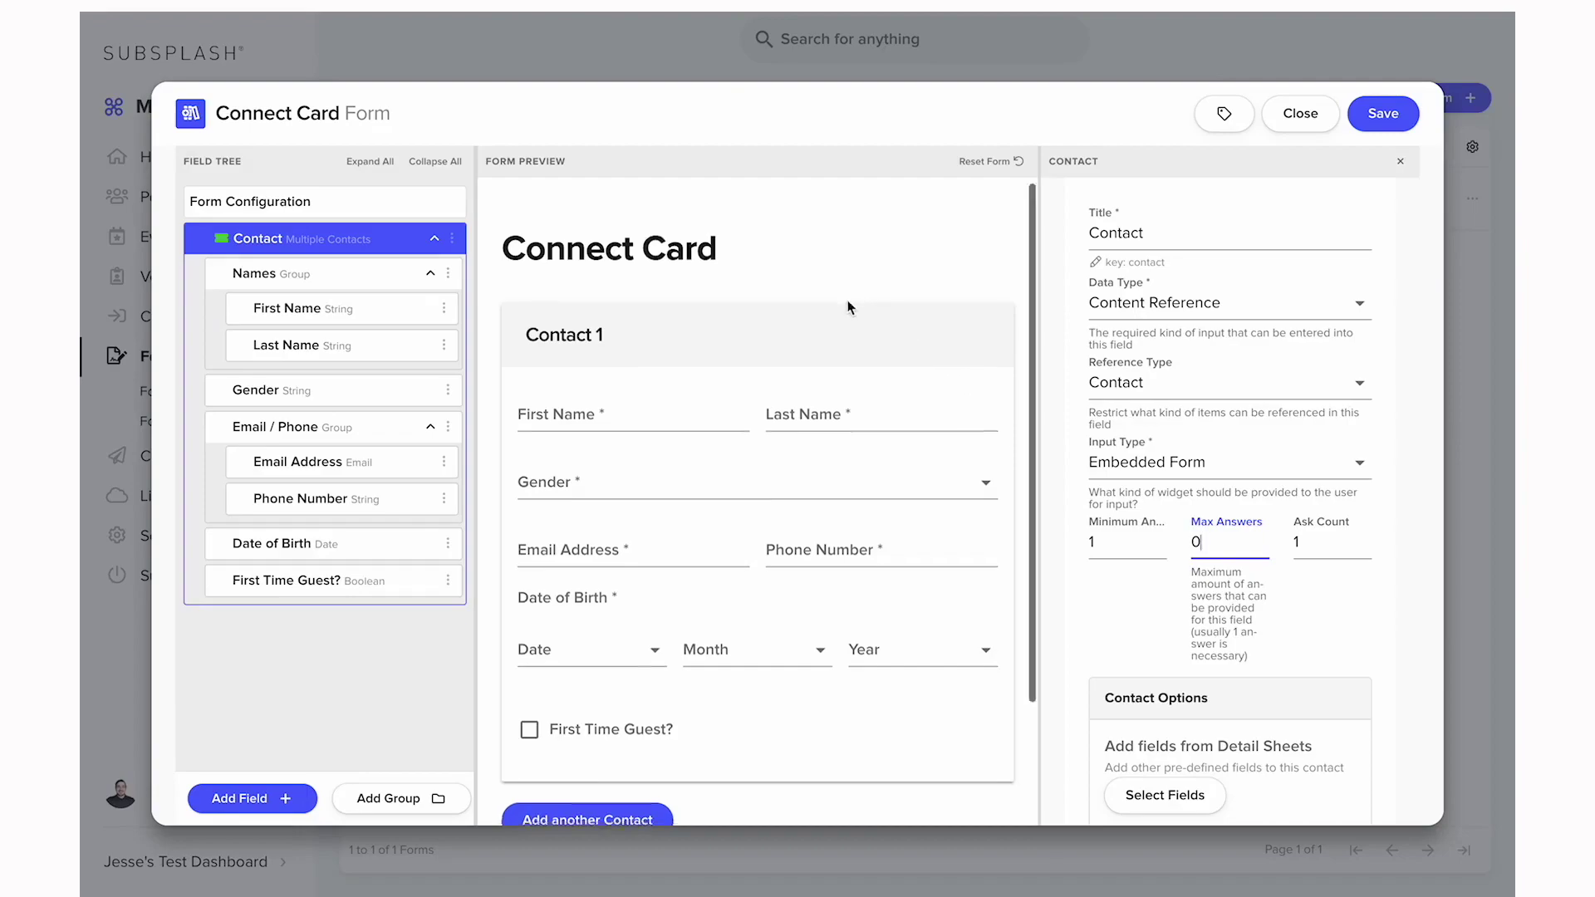
# Test adding another contact in the preview, then remove Contact 2
pyautogui.scroll(-1, 847, 301)
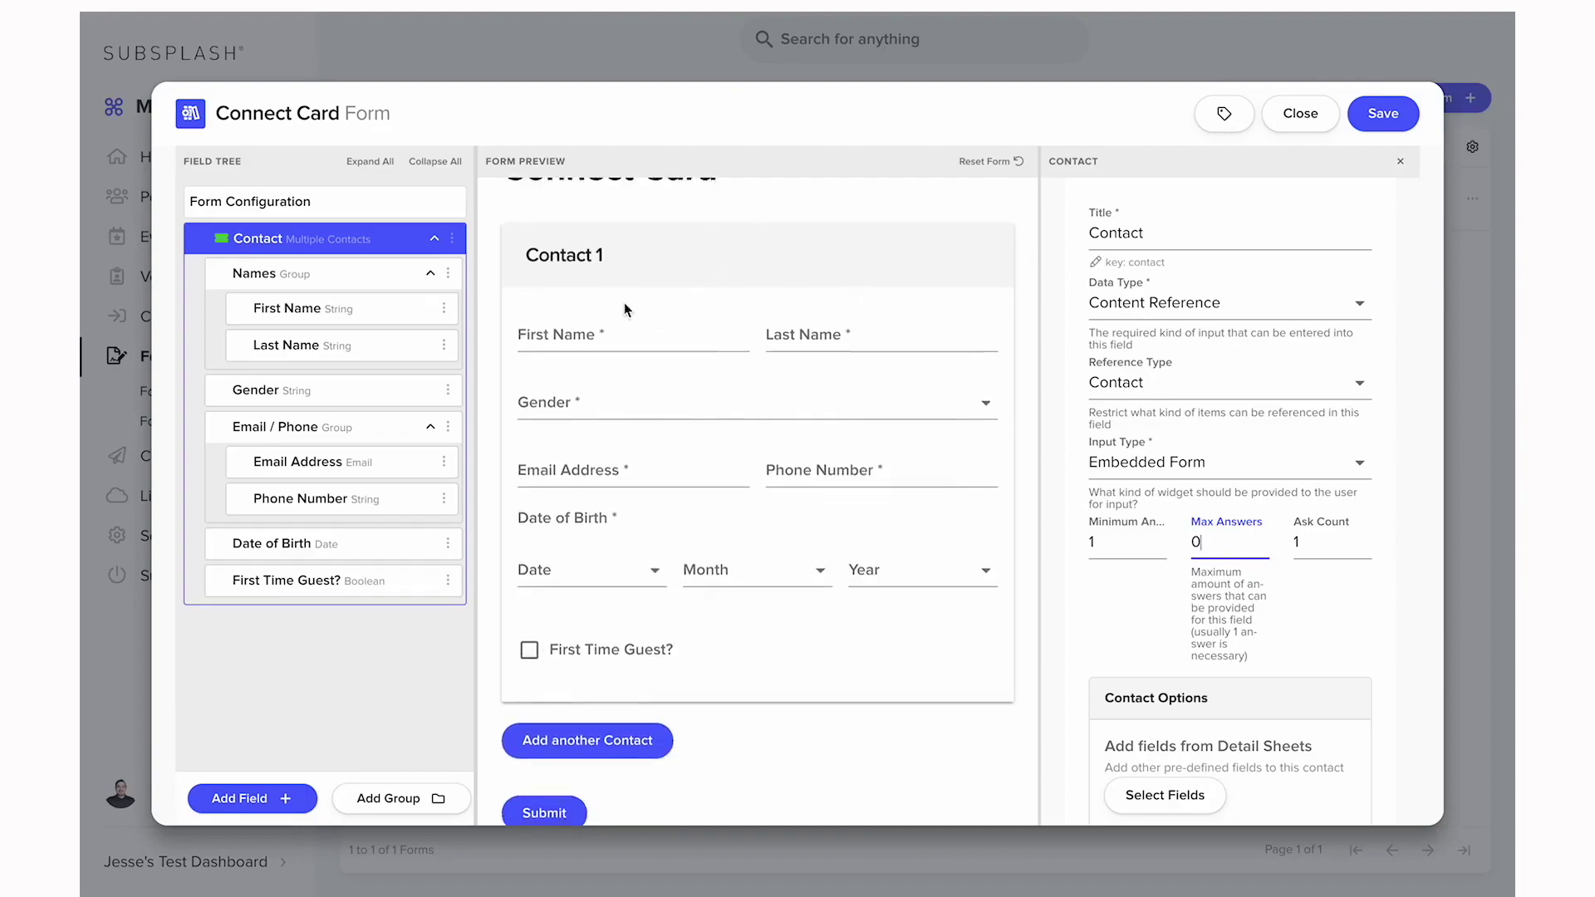
pyautogui.click(601, 740)
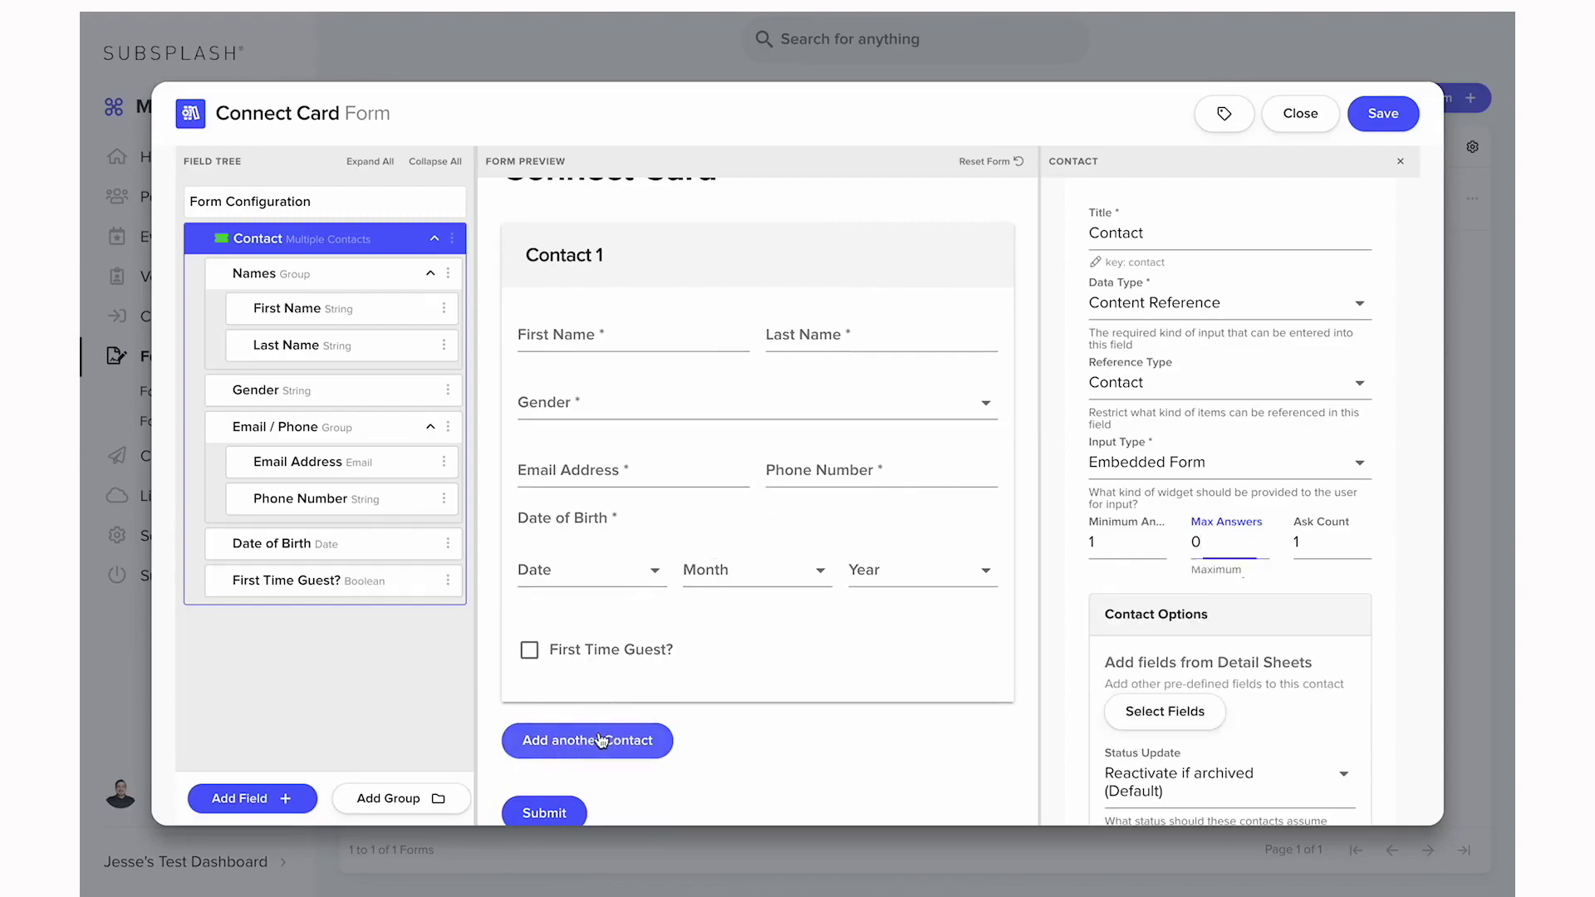
pyautogui.scroll(-5, 700, 635)
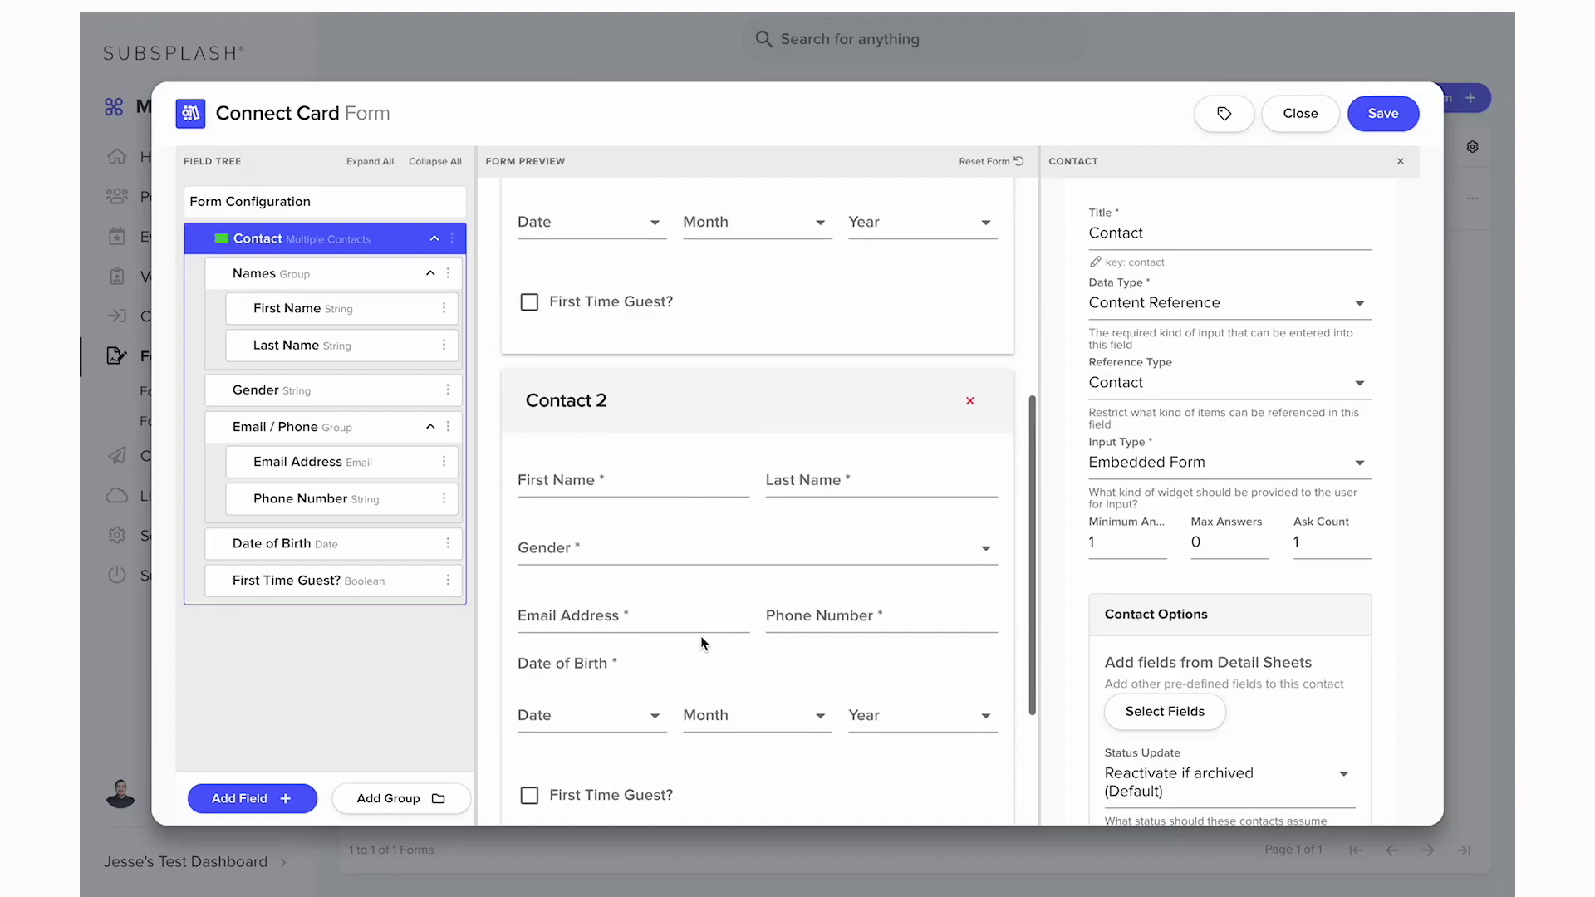
pyautogui.click(971, 401)
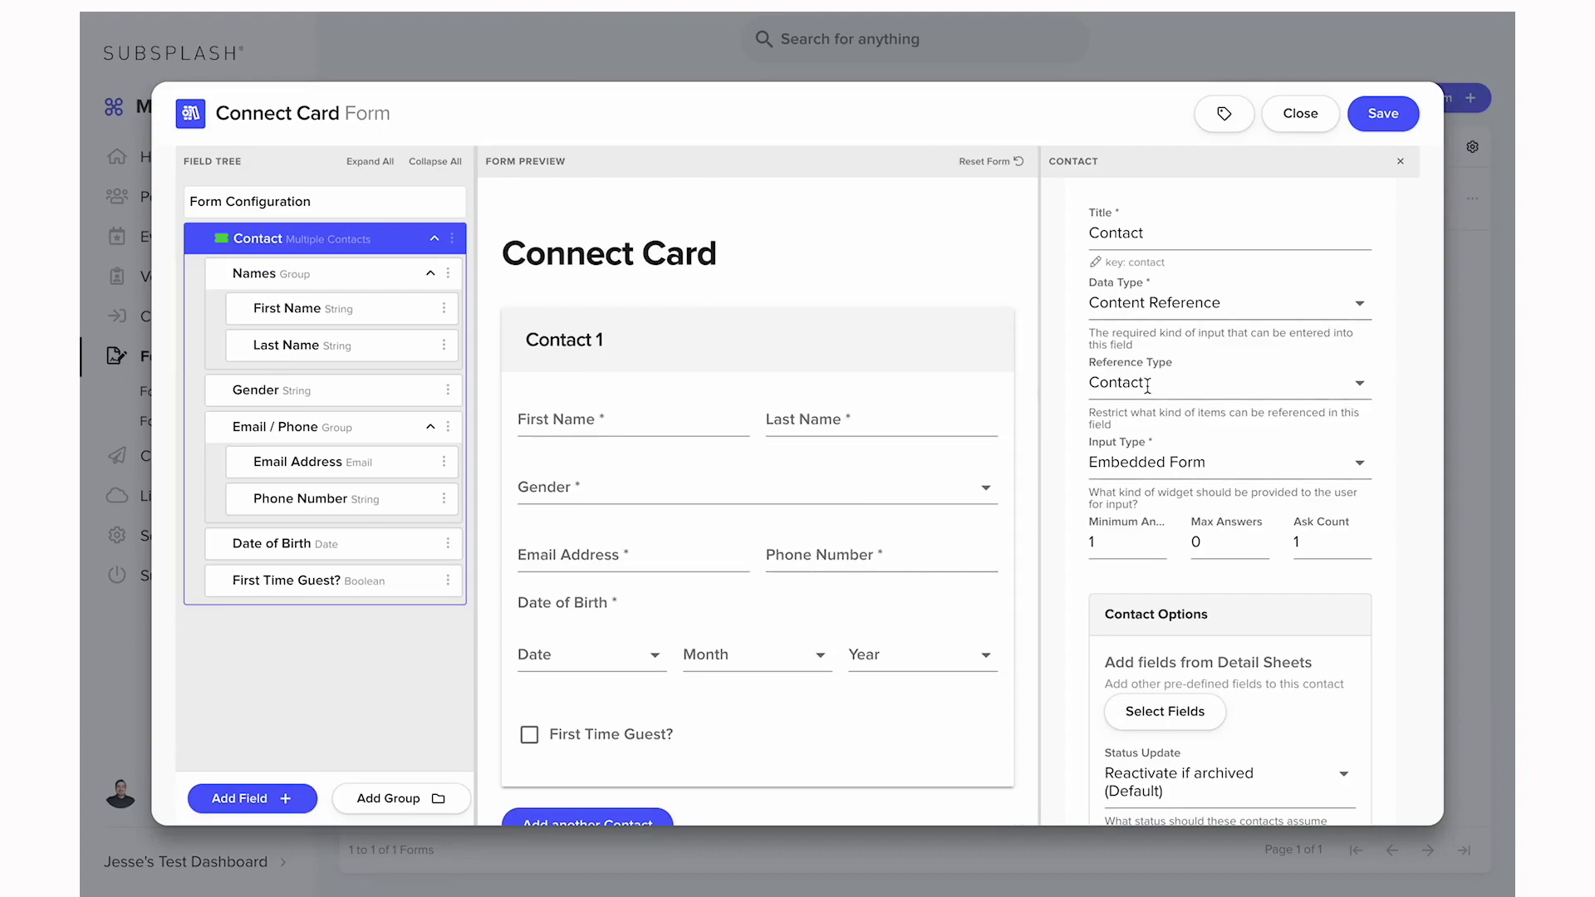
# Add the Baptism Date field from the detail sheets via Select Fields
pyautogui.scroll(-1, 1250, 452)
pyautogui.scroll(-2, 1250, 453)
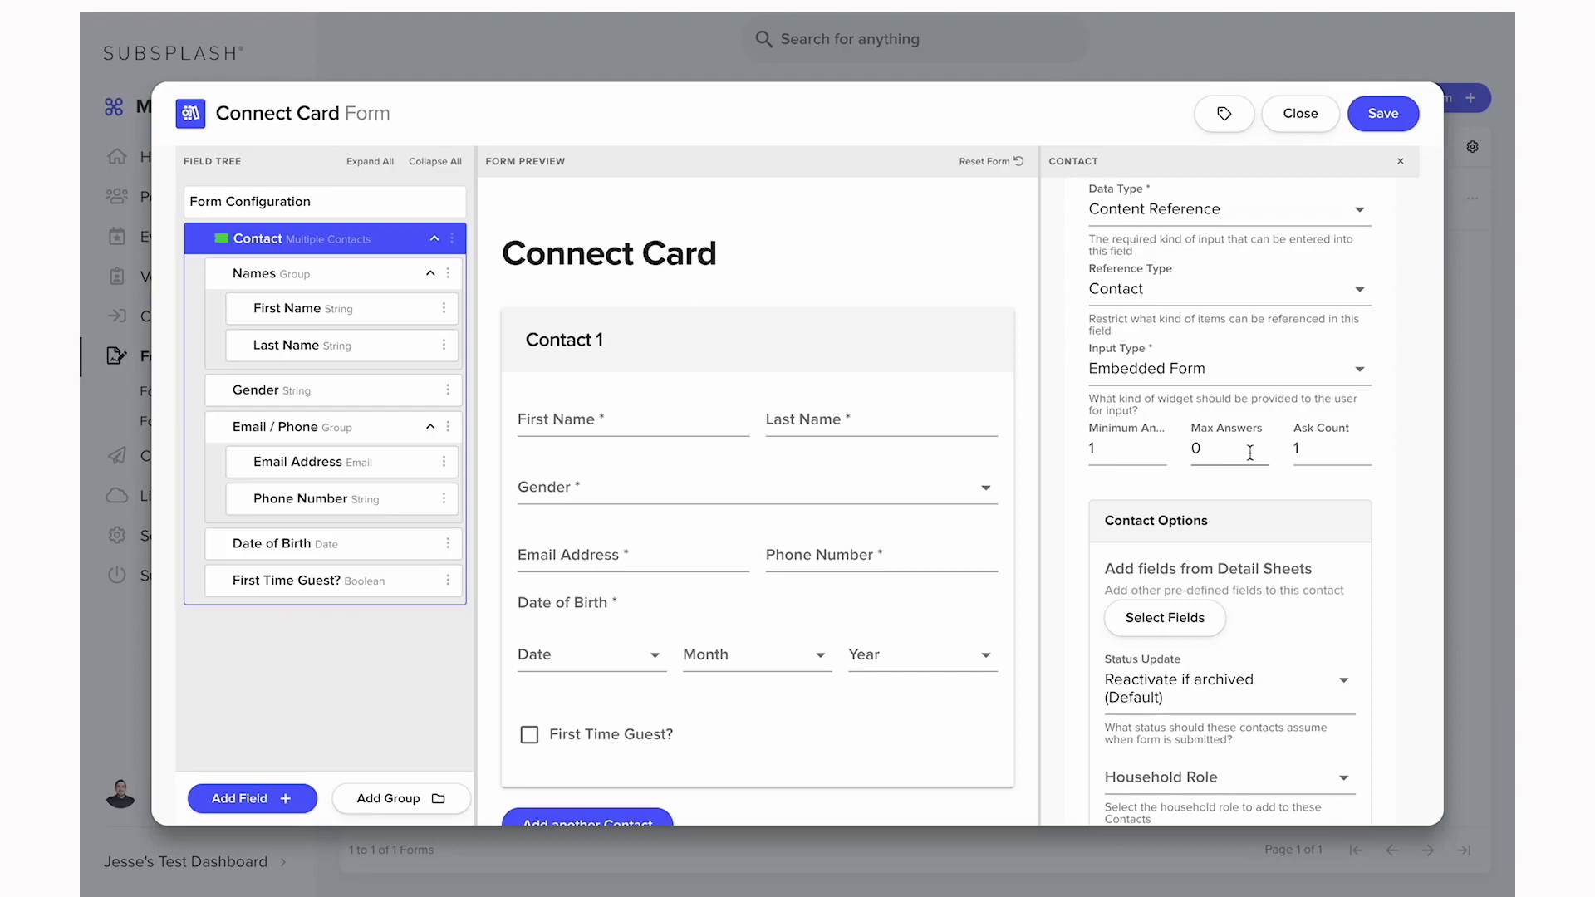
pyautogui.scroll(-4, 1221, 365)
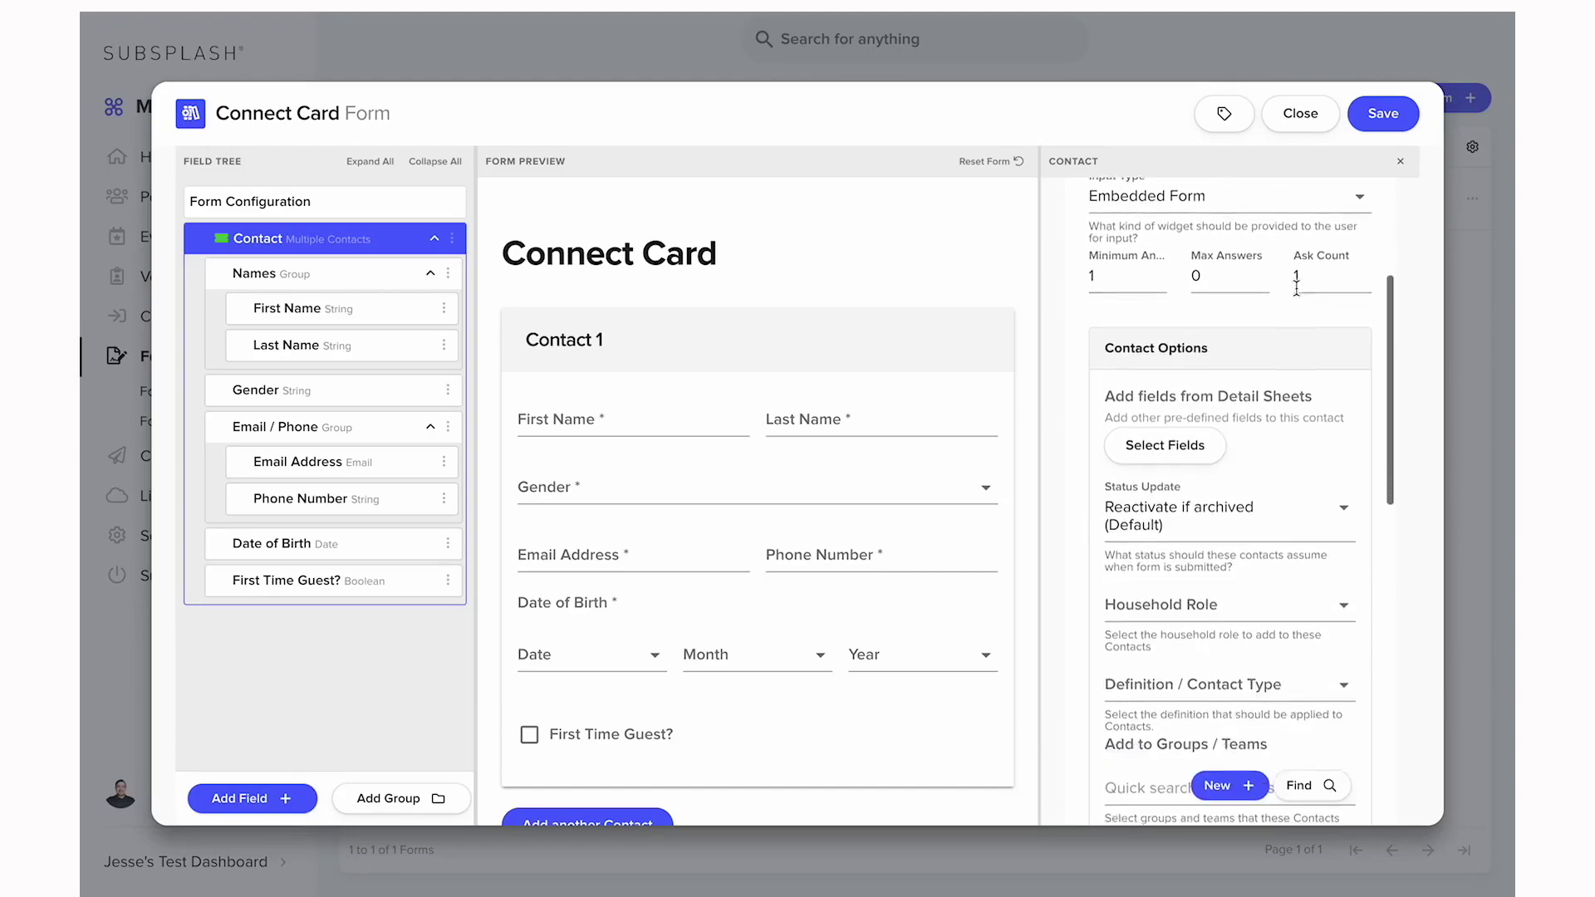
pyautogui.click(1165, 445)
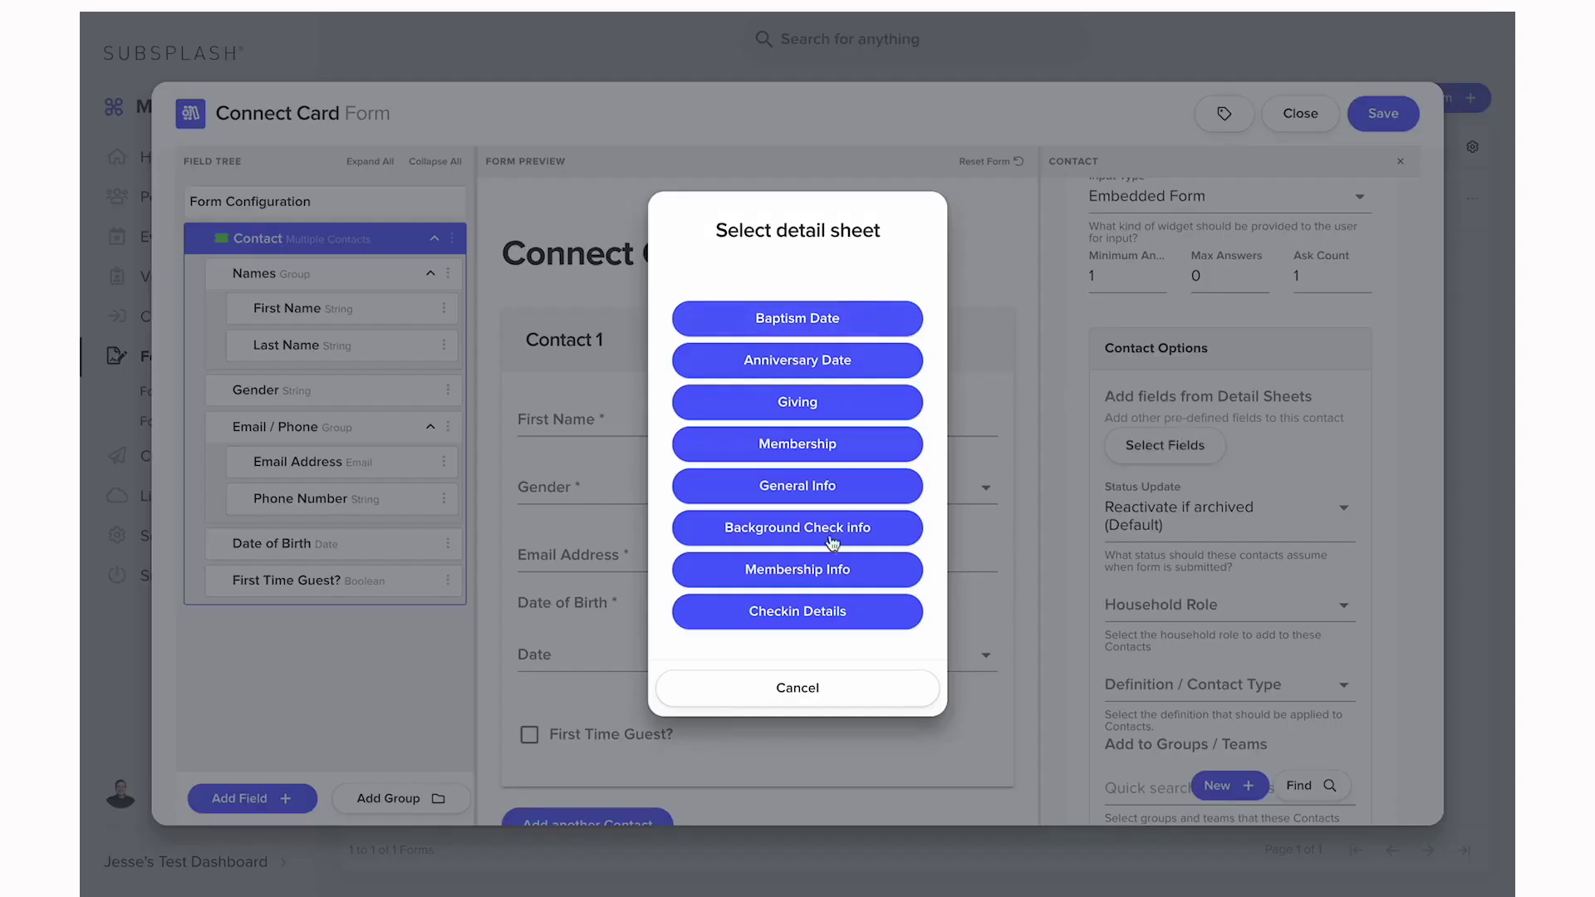
pyautogui.click(806, 320)
# Delete the Details group containing Baptism Date
pyautogui.scroll(-3, 719, 362)
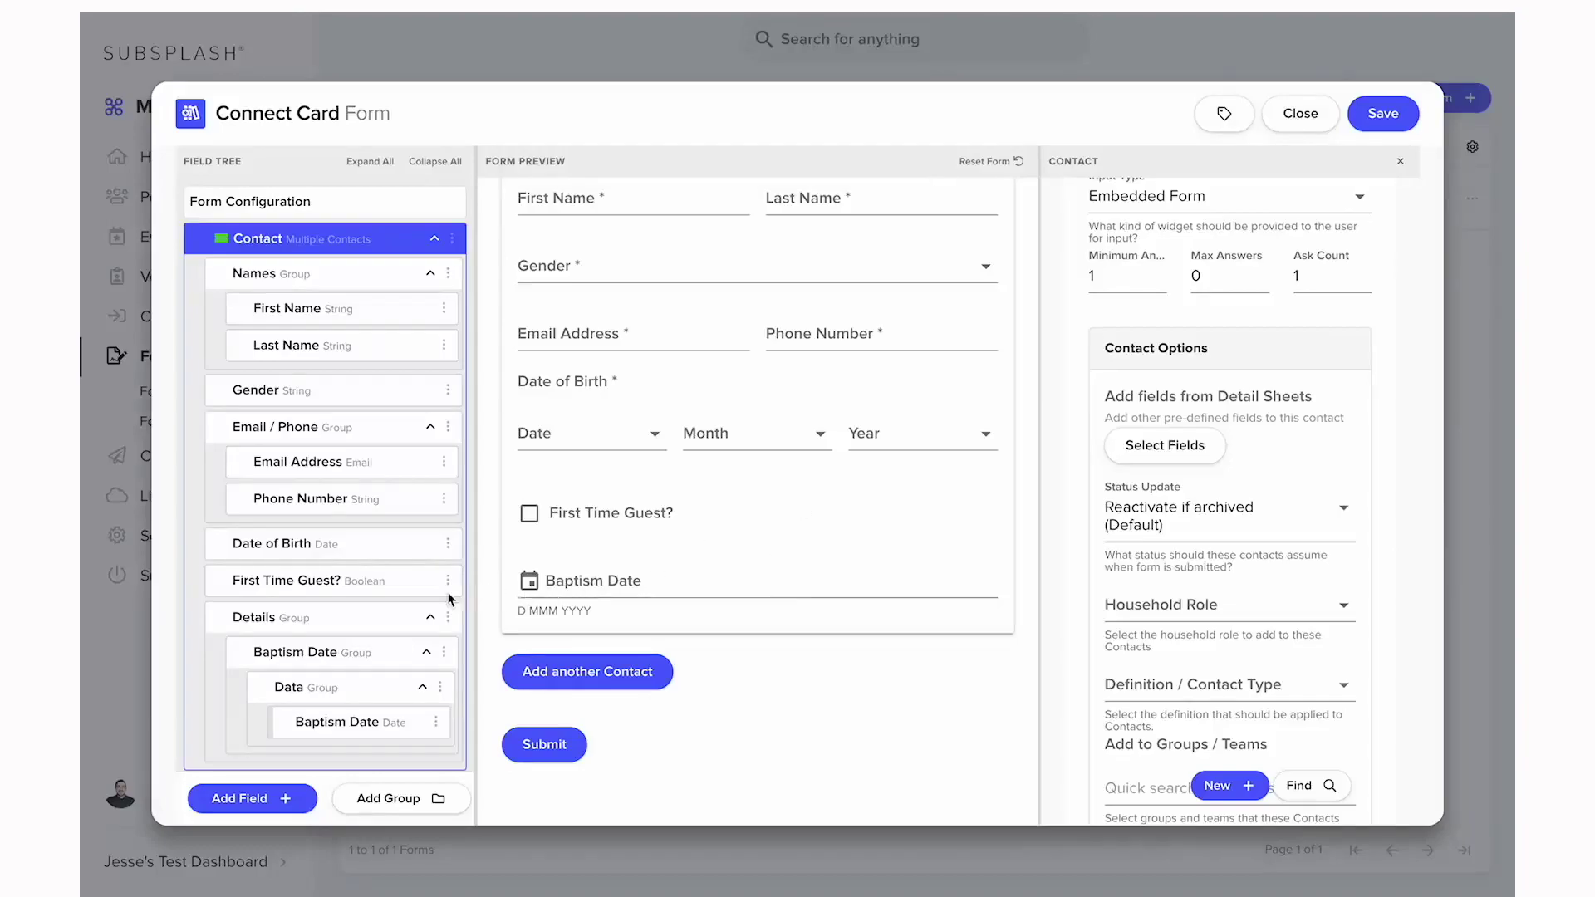
pyautogui.click(449, 619)
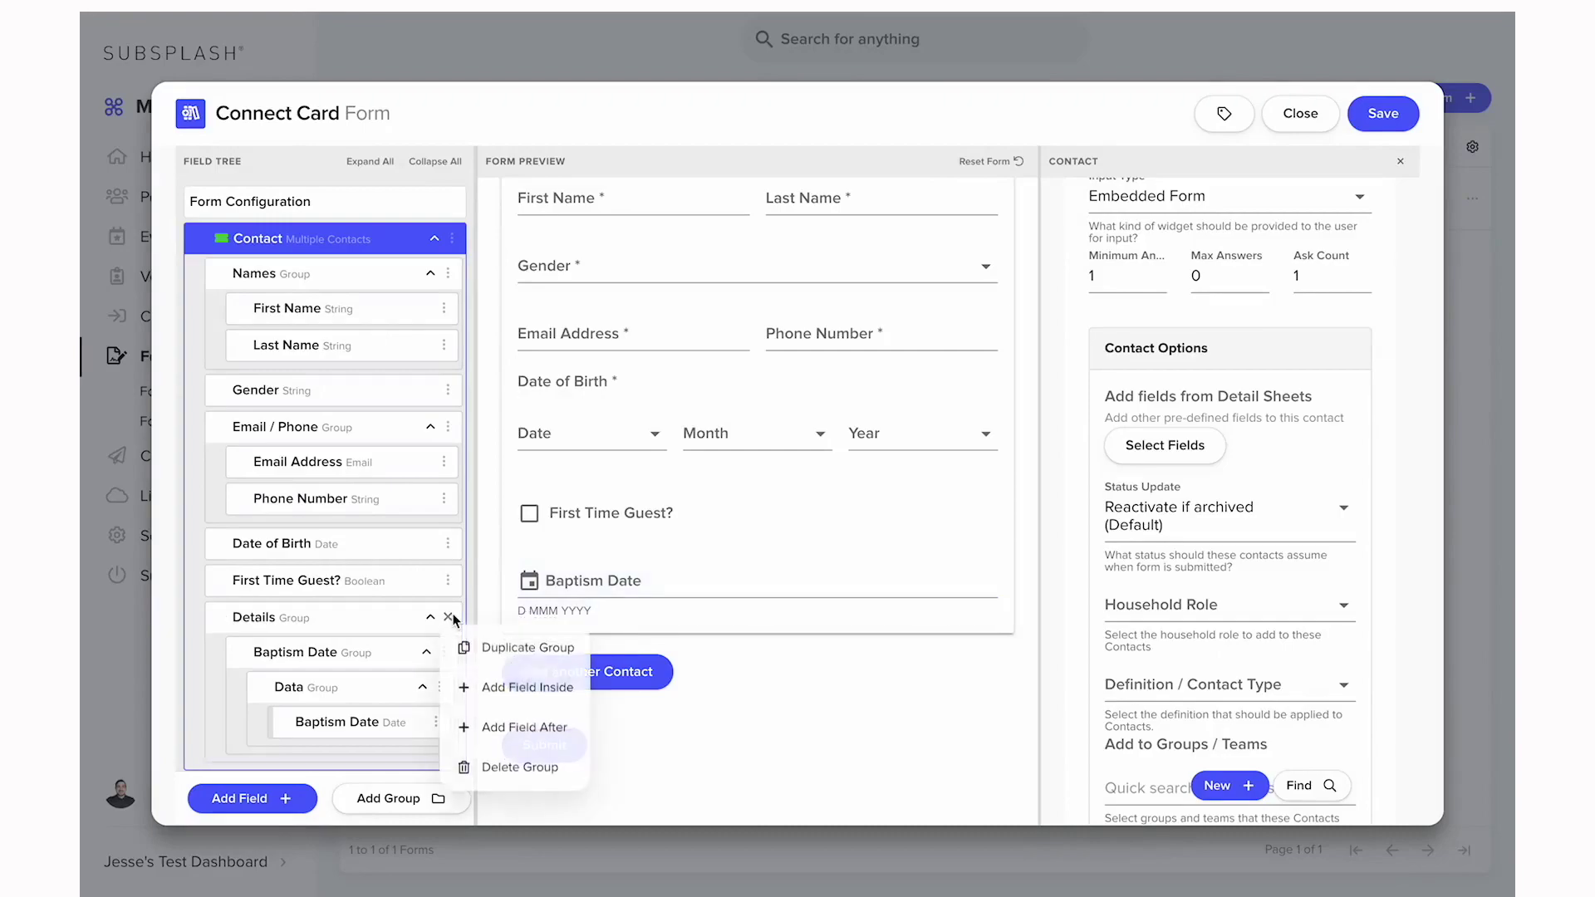
pyautogui.click(536, 778)
pyautogui.scroll(3, 625, 763)
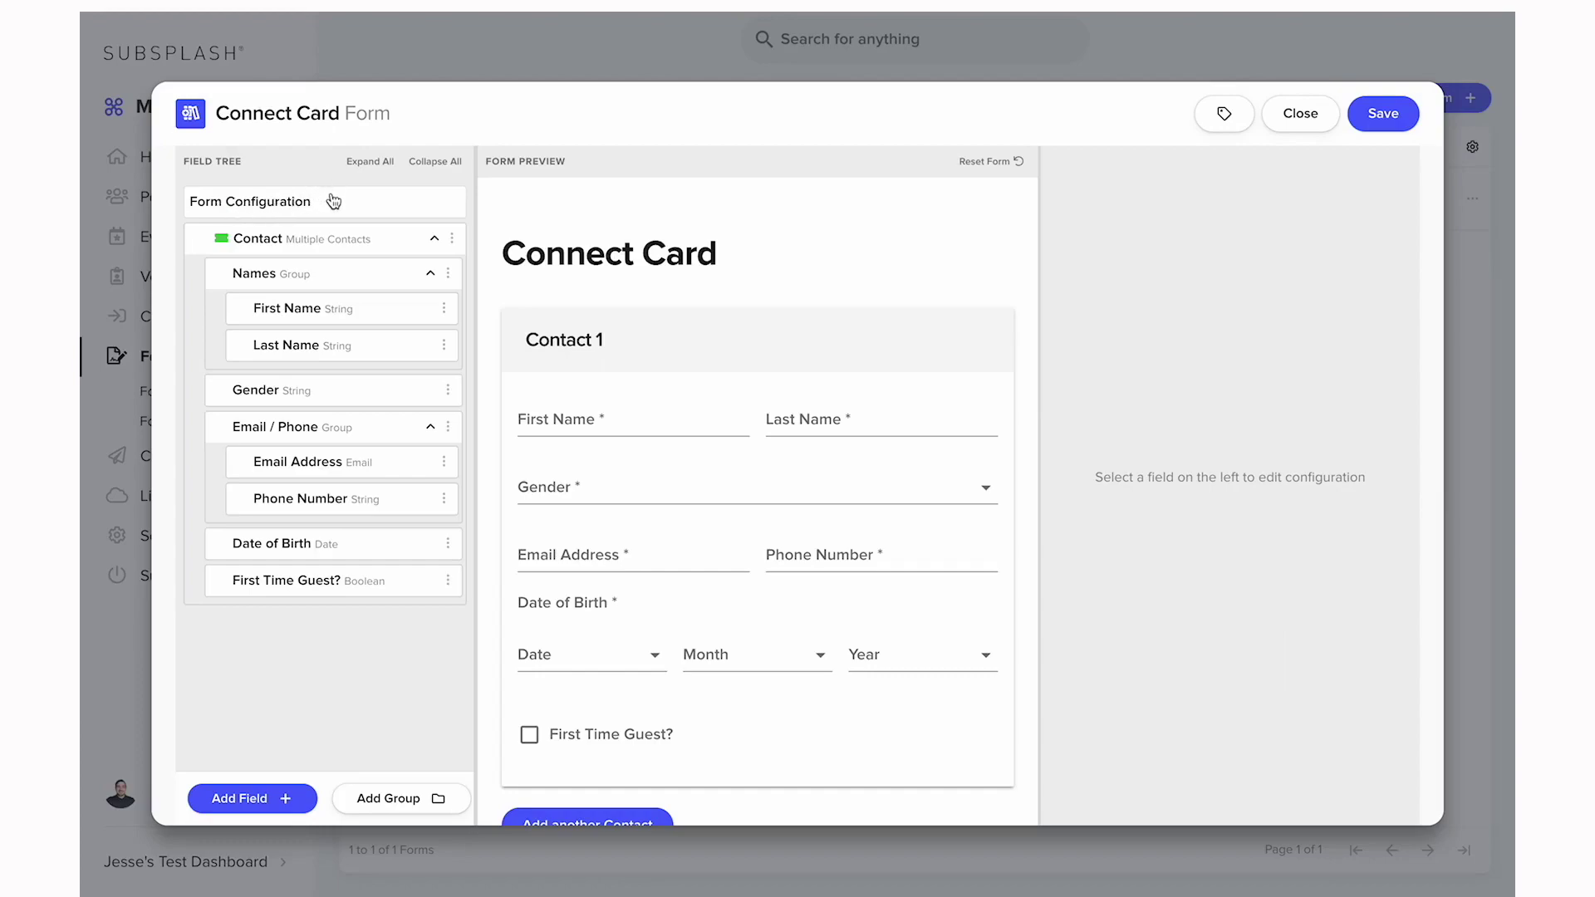
# Review Form Configuration: title, form information and thank-you message settings
pyautogui.click(293, 208)
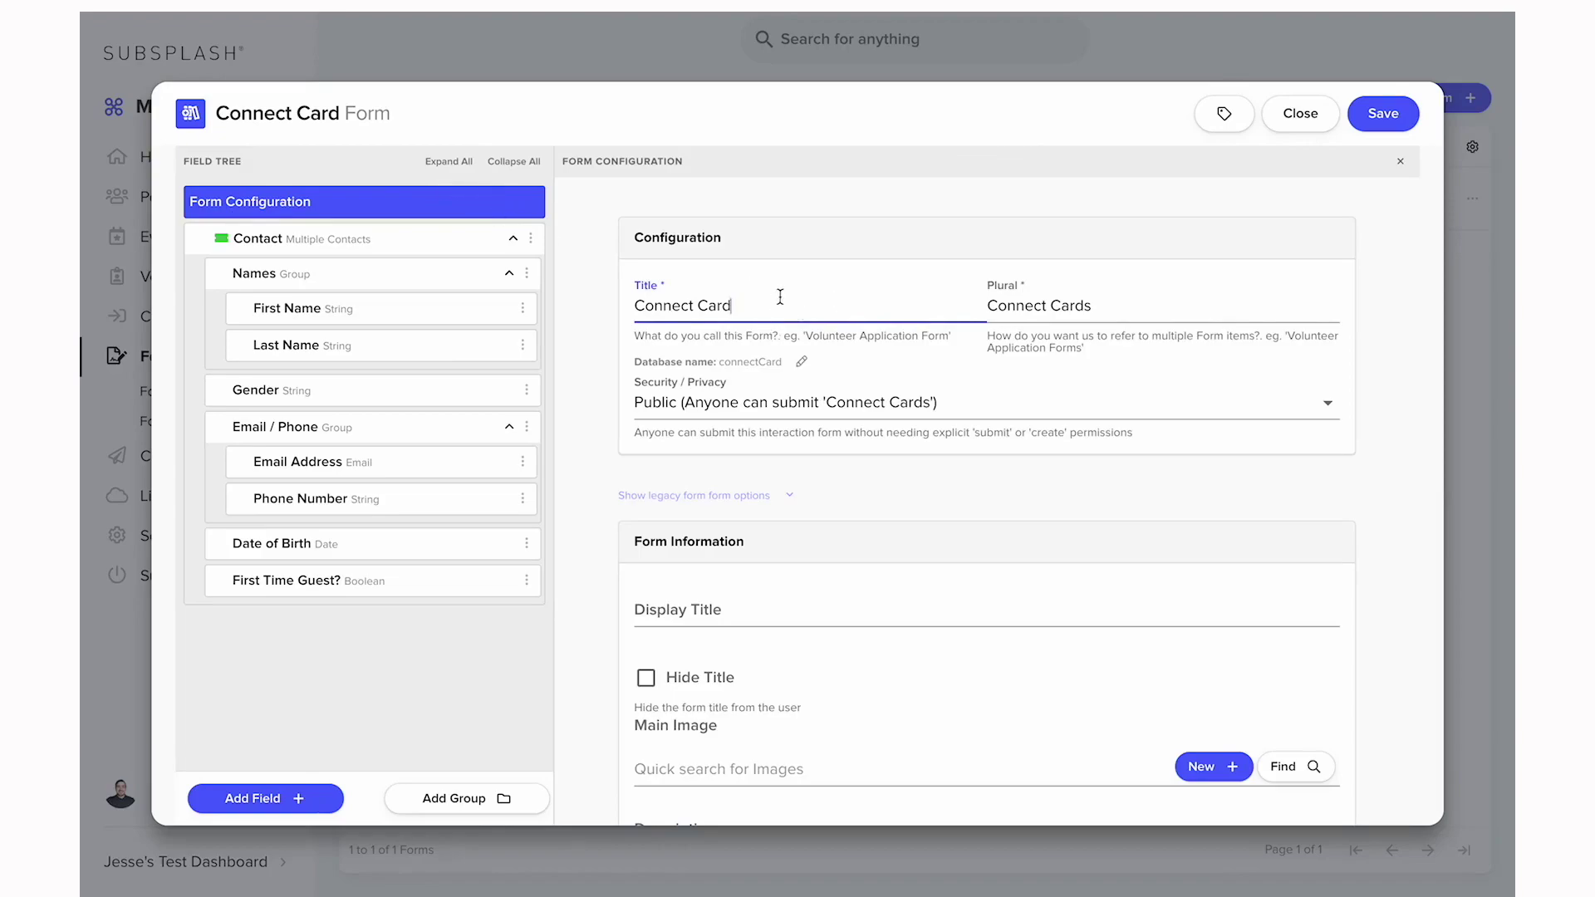
pyautogui.scroll(-2, 780, 297)
pyautogui.scroll(-3, 779, 296)
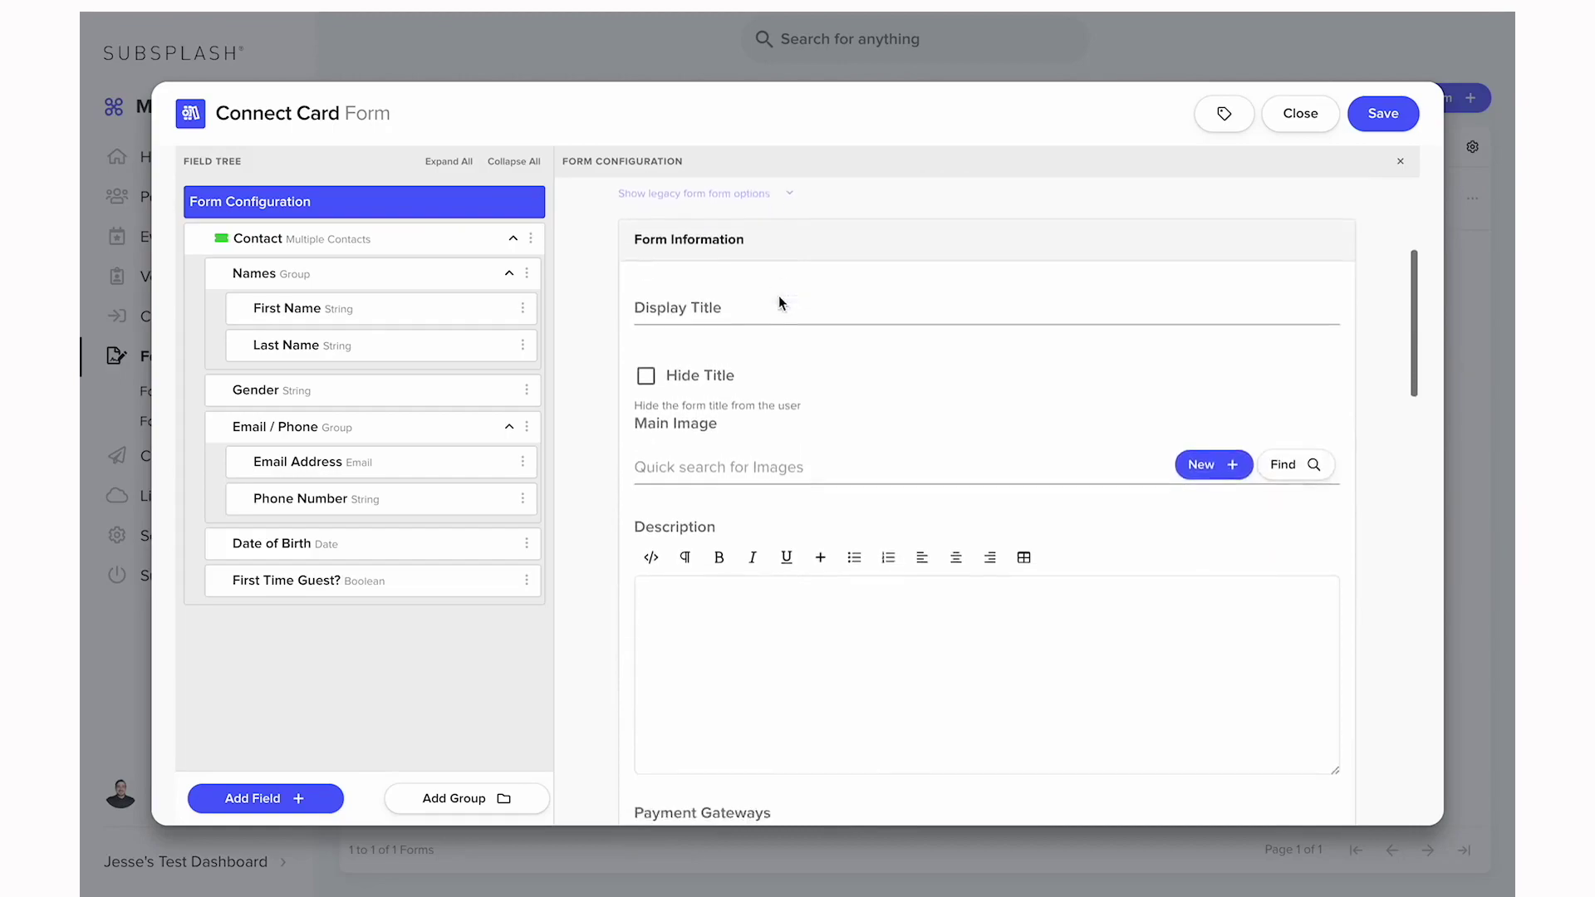
pyautogui.scroll(-1, 779, 303)
pyautogui.scroll(1, 779, 296)
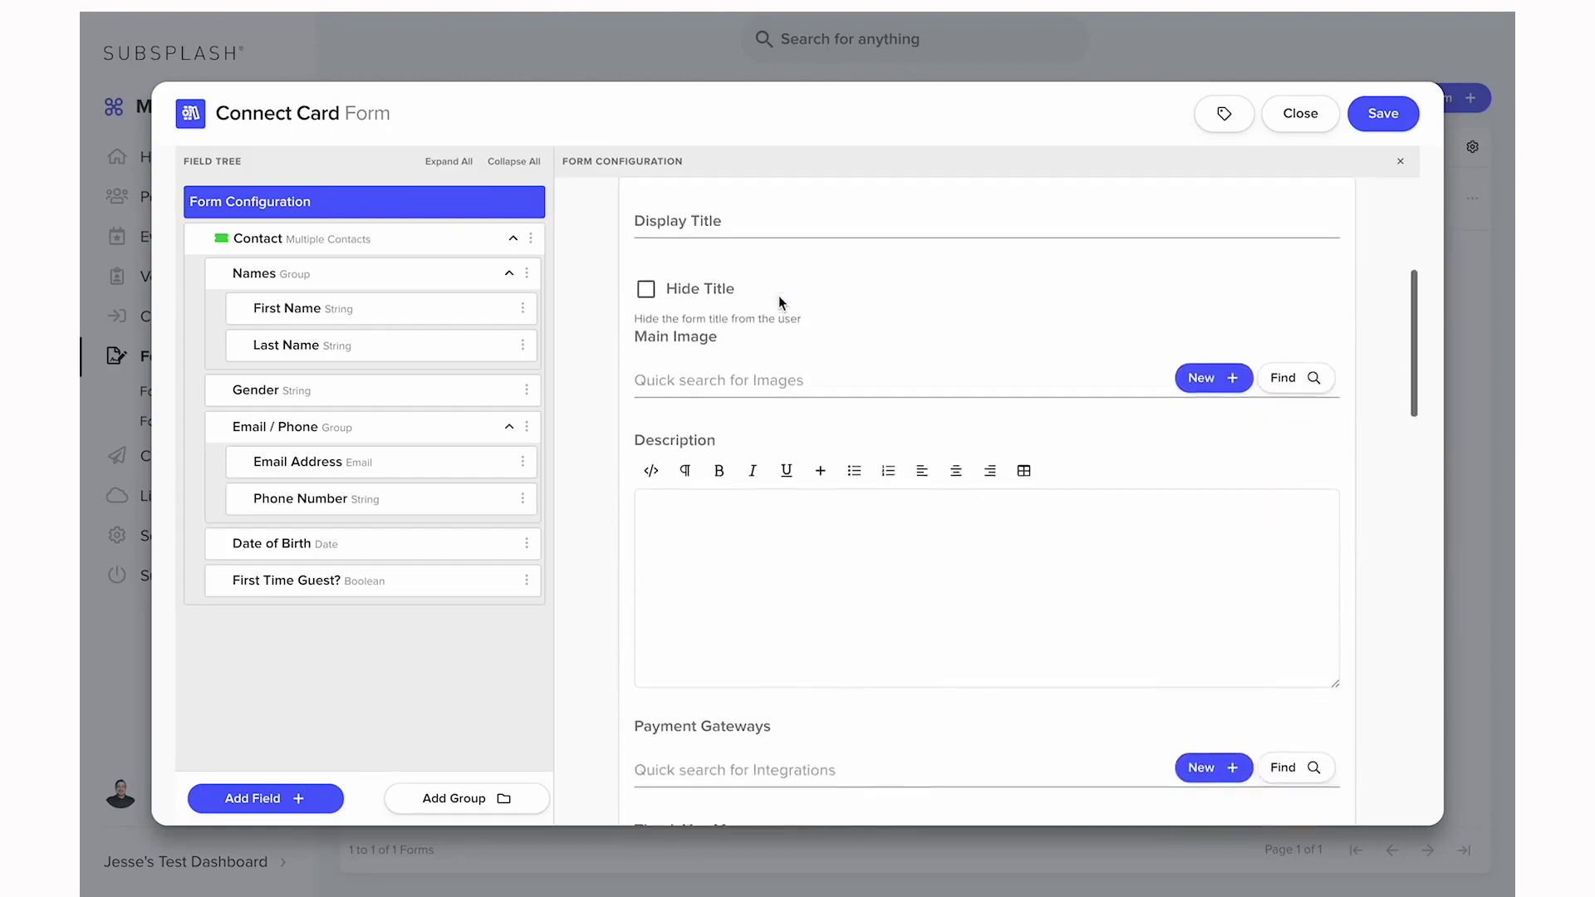
pyautogui.scroll(-2, 869, 357)
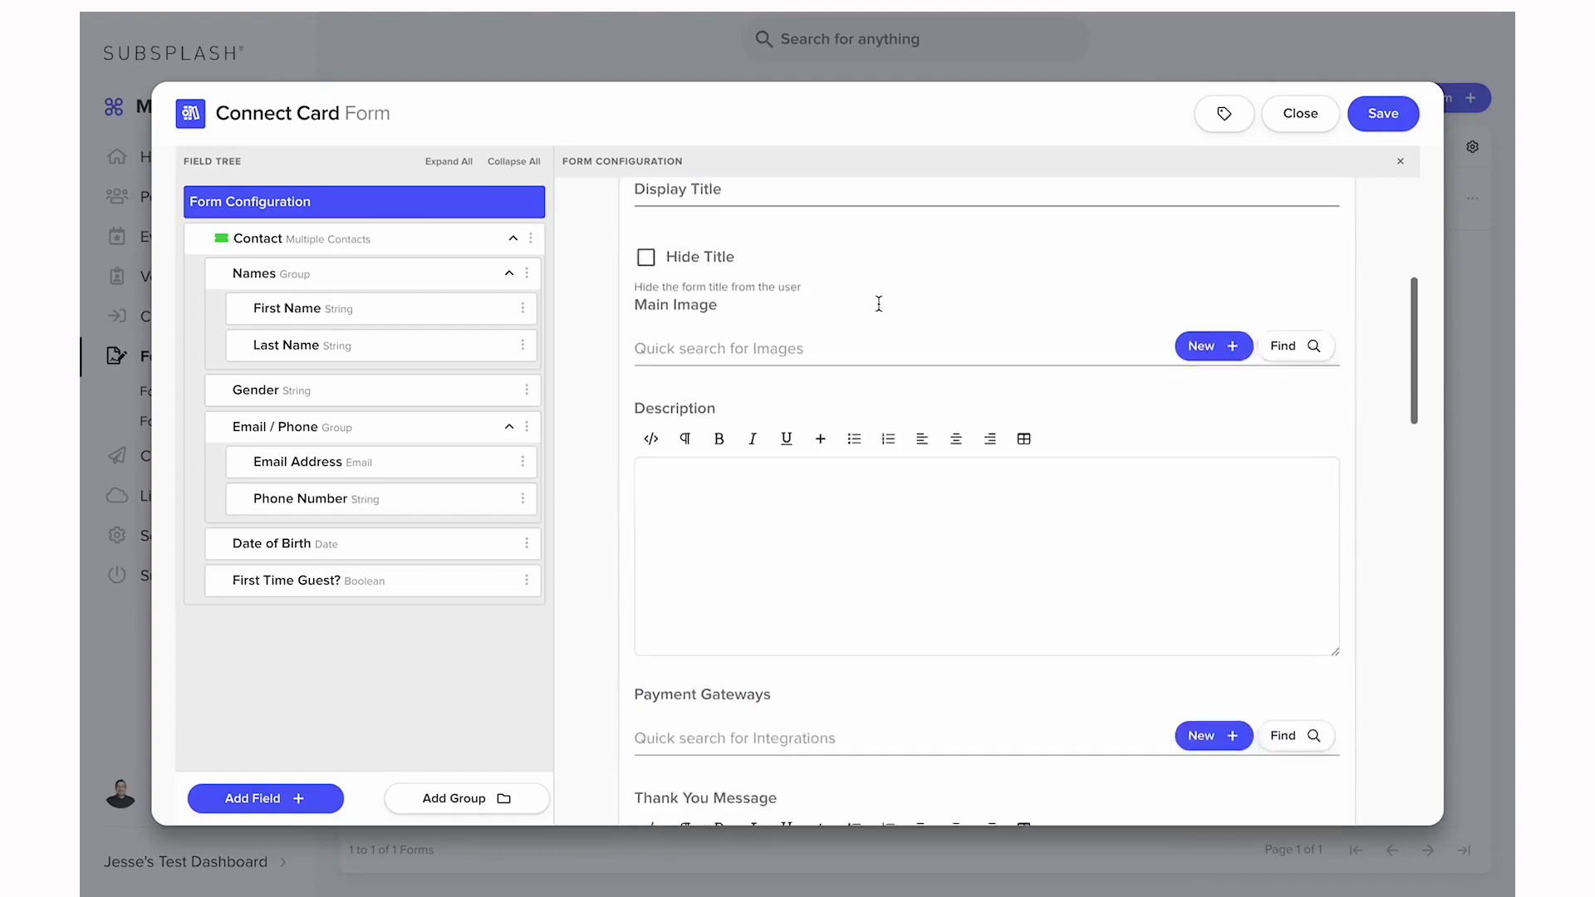
pyautogui.scroll(-5, 840, 500)
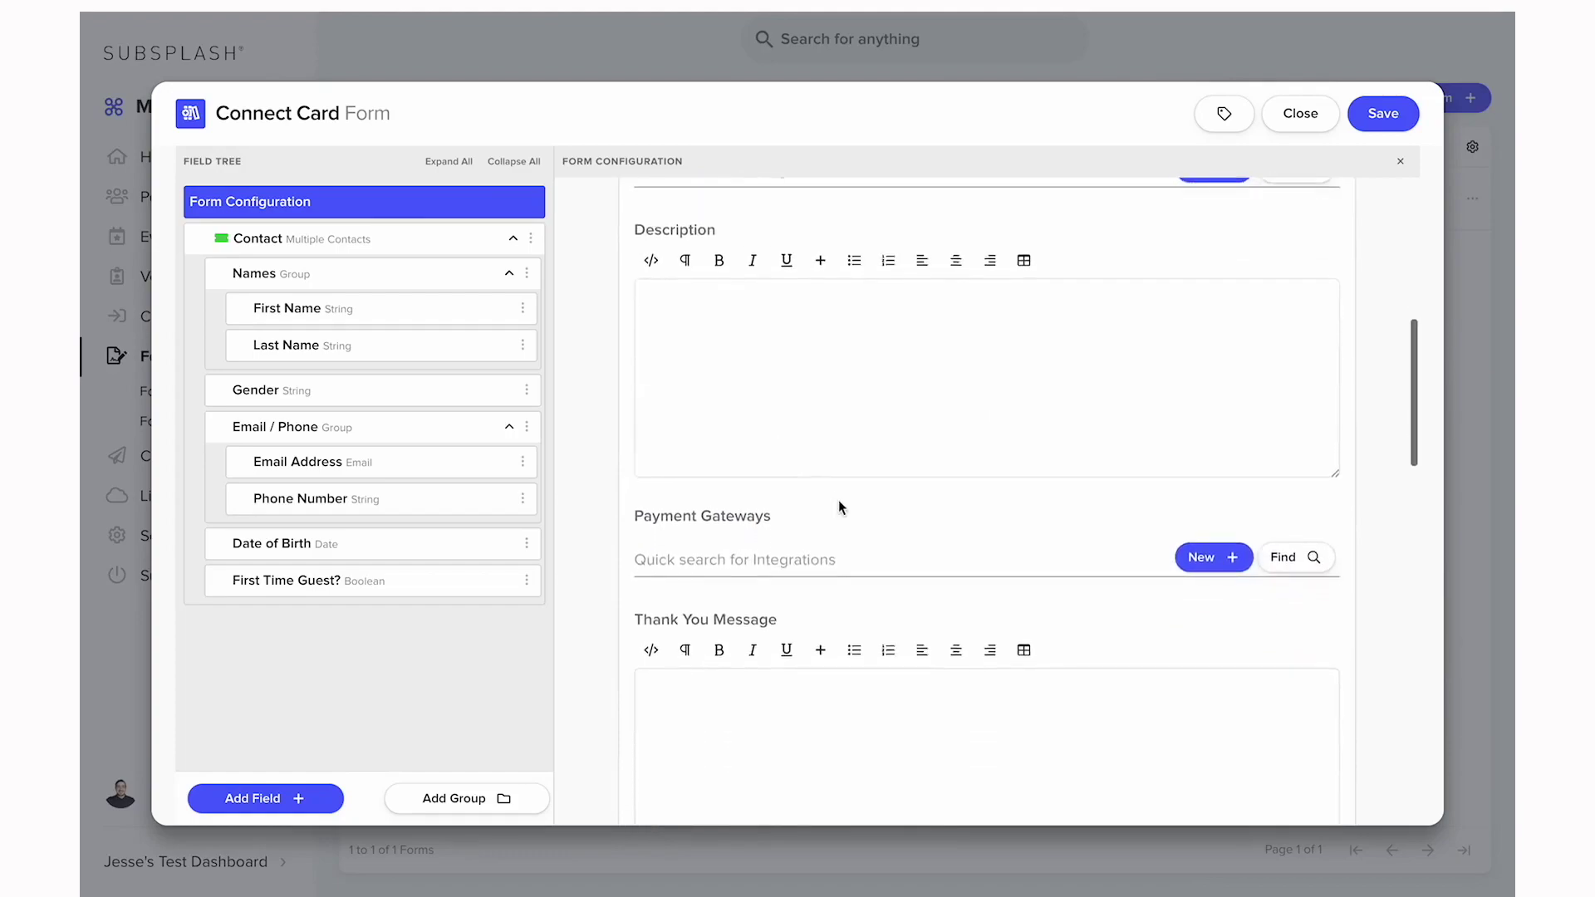
pyautogui.scroll(-1, 969, 417)
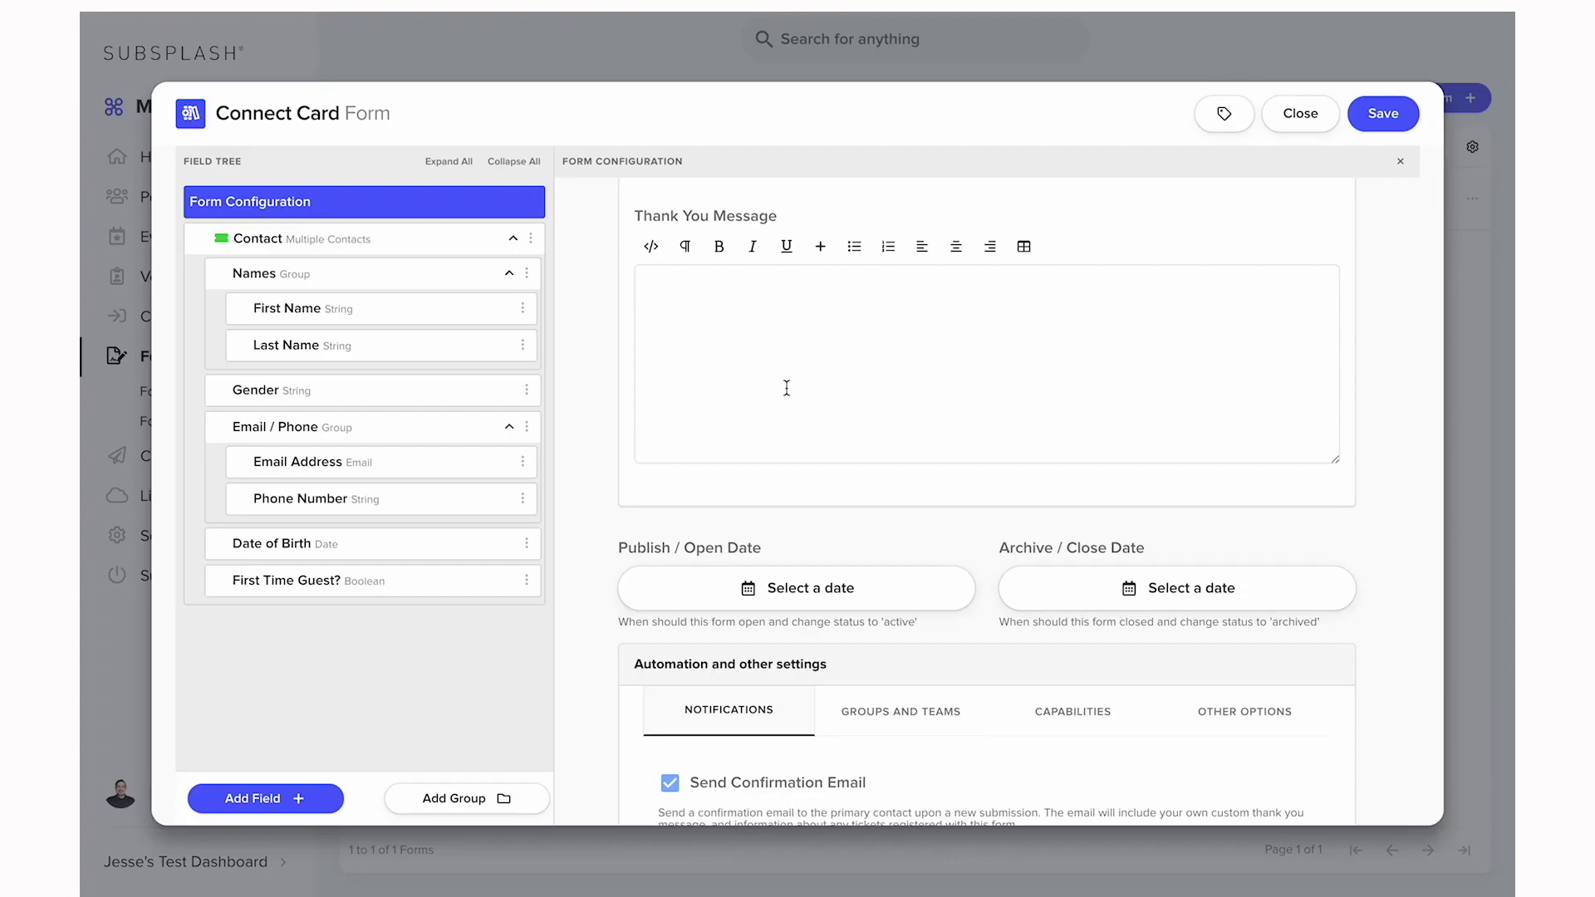
# Keep Send Confirmation Email with QR code tickets enabled and save the form
pyautogui.scroll(-3, 787, 388)
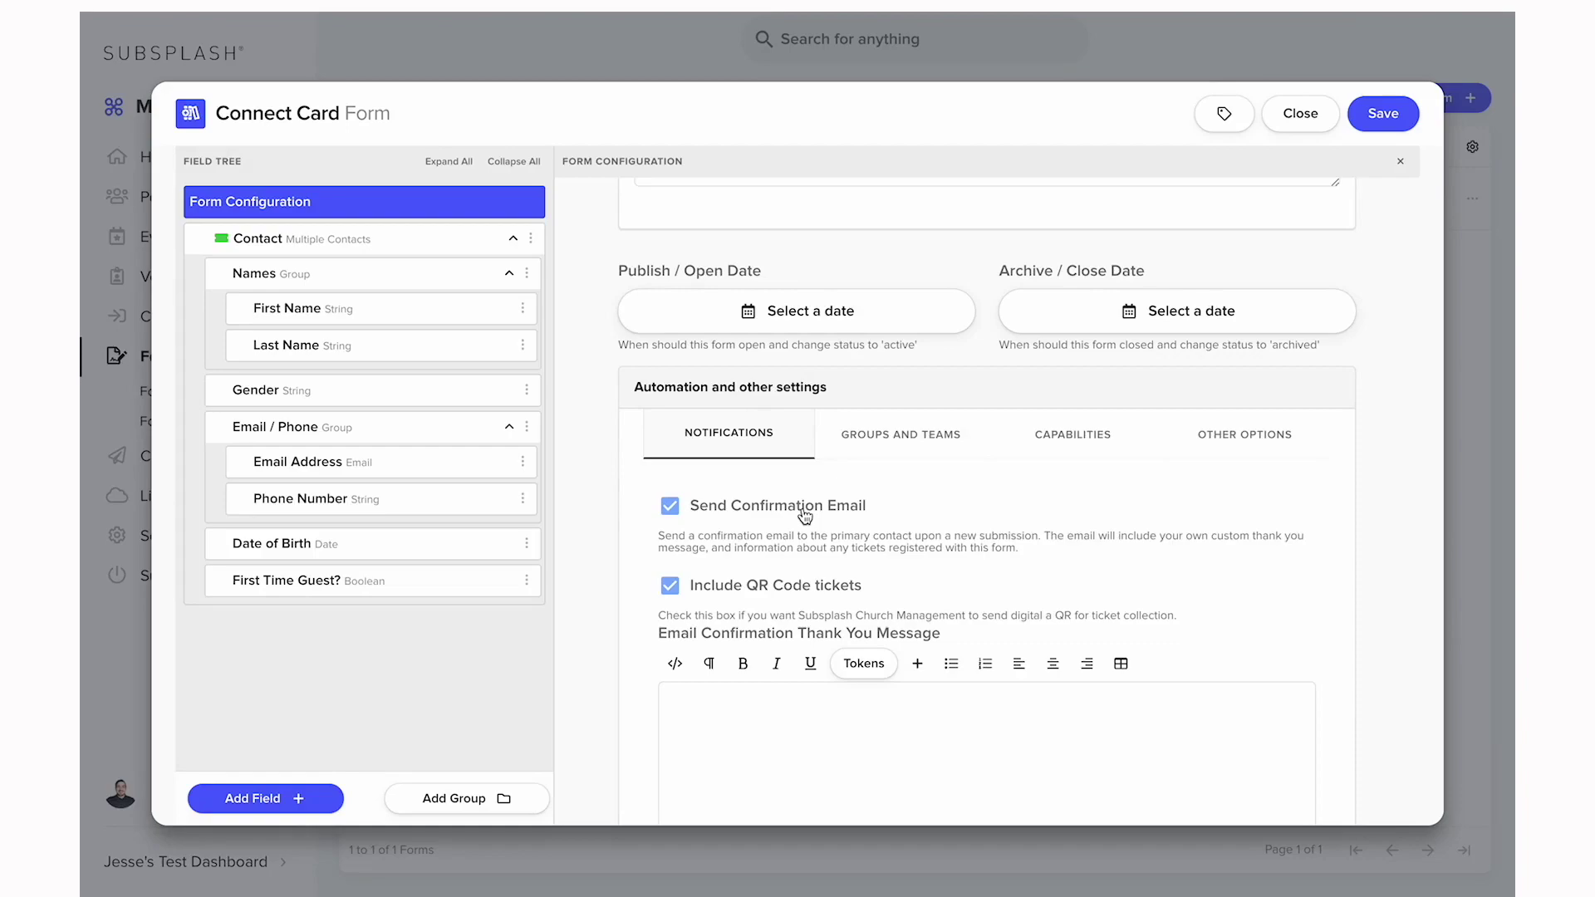
pyautogui.scroll(-3, 804, 517)
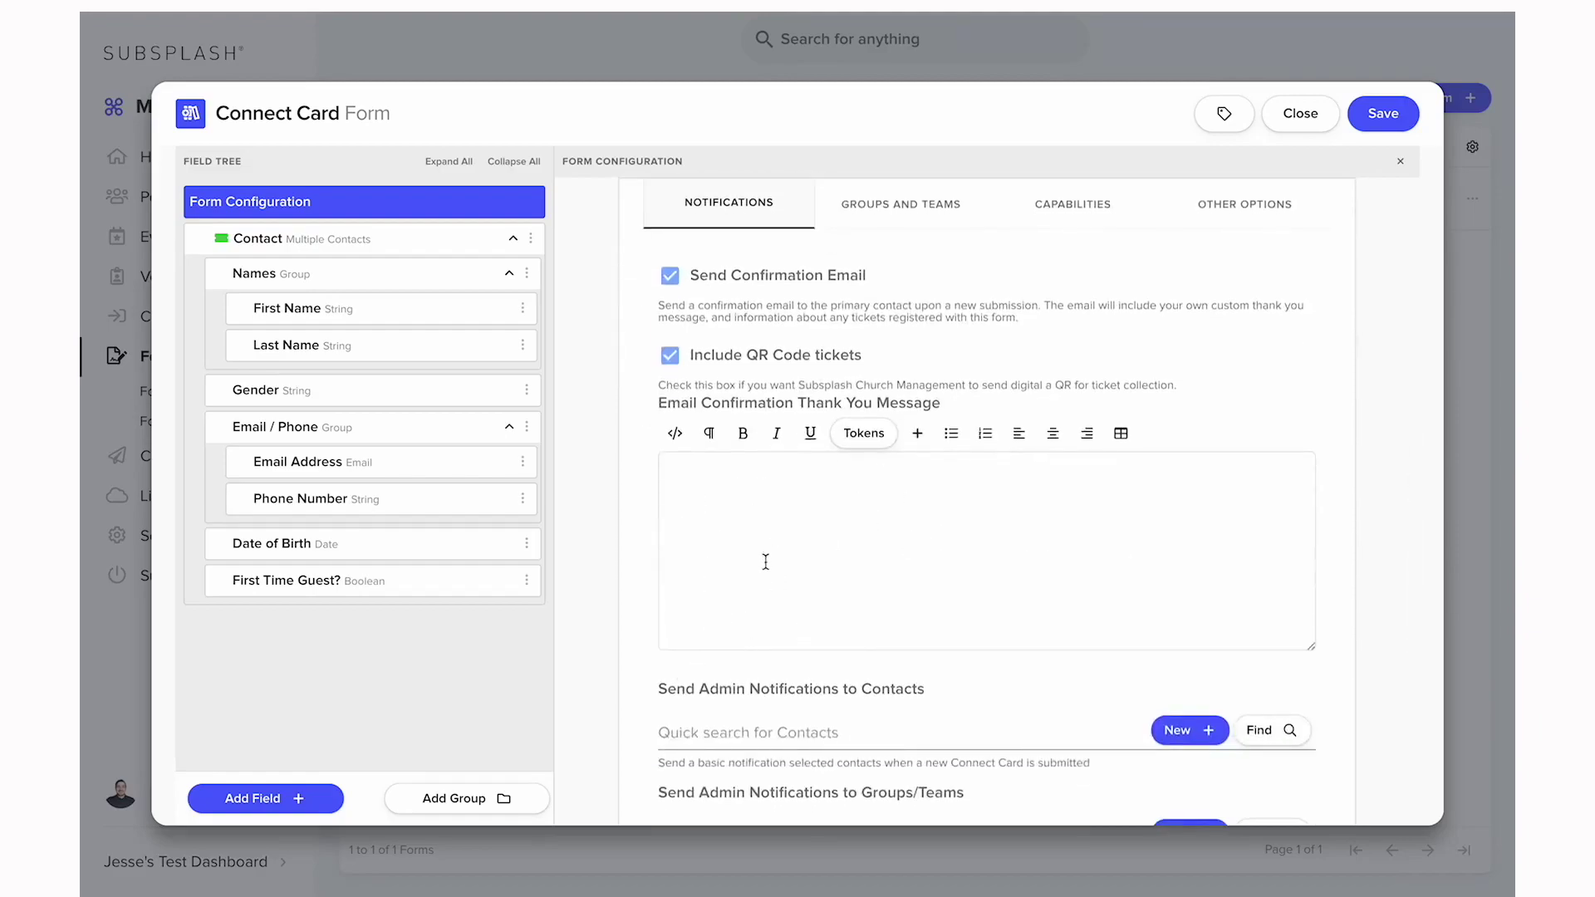
pyautogui.scroll(-1, 740, 545)
pyautogui.scroll(-1, 740, 545)
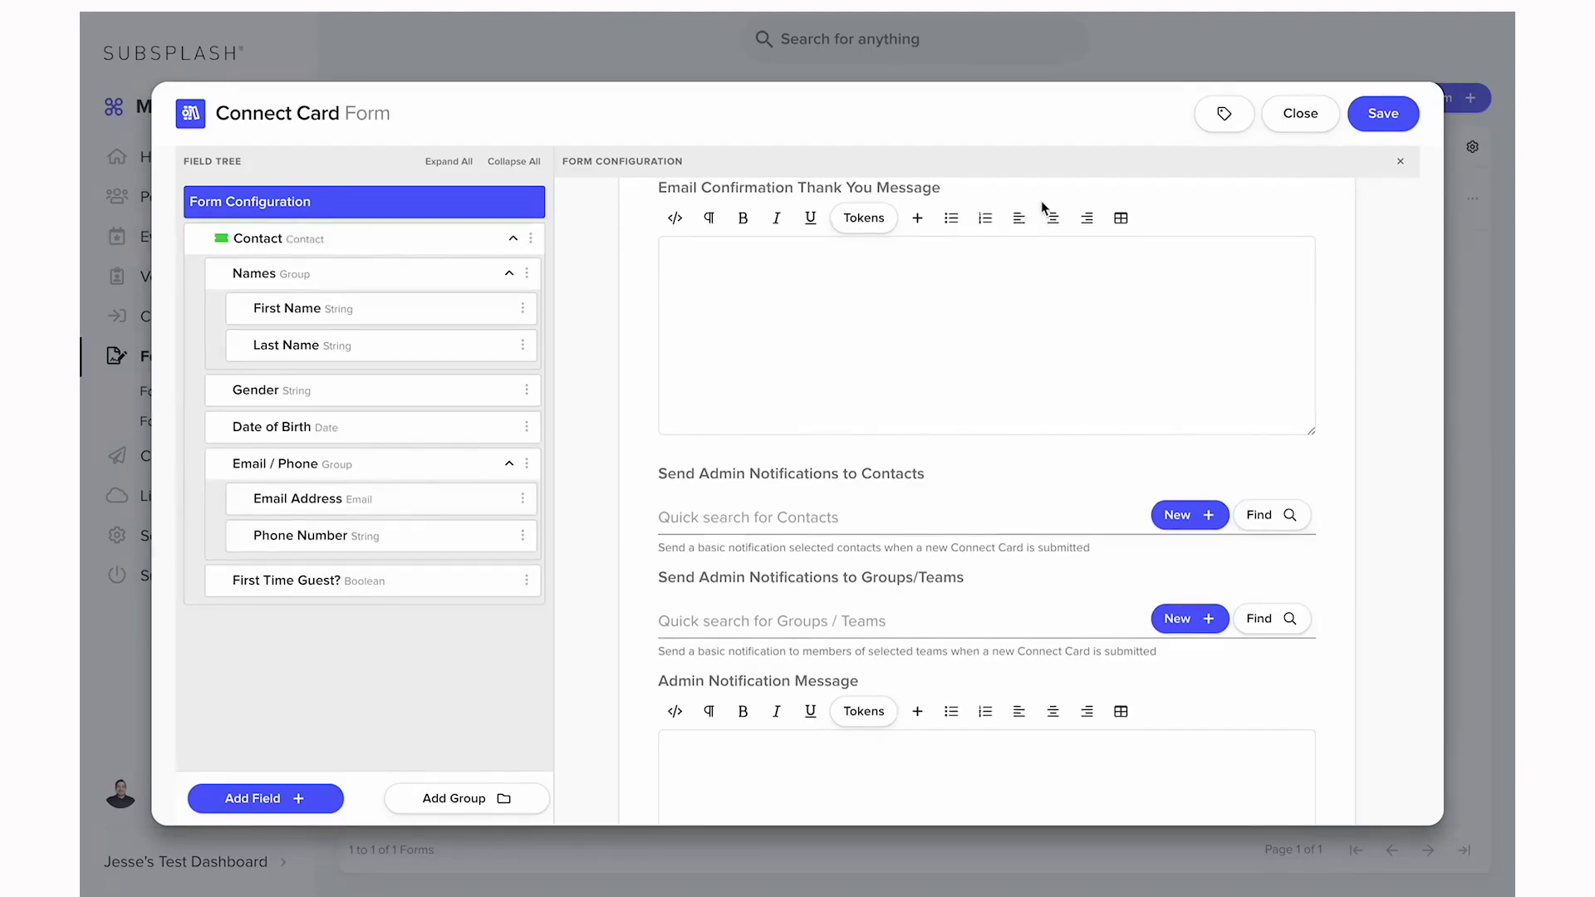
pyautogui.click(1391, 119)
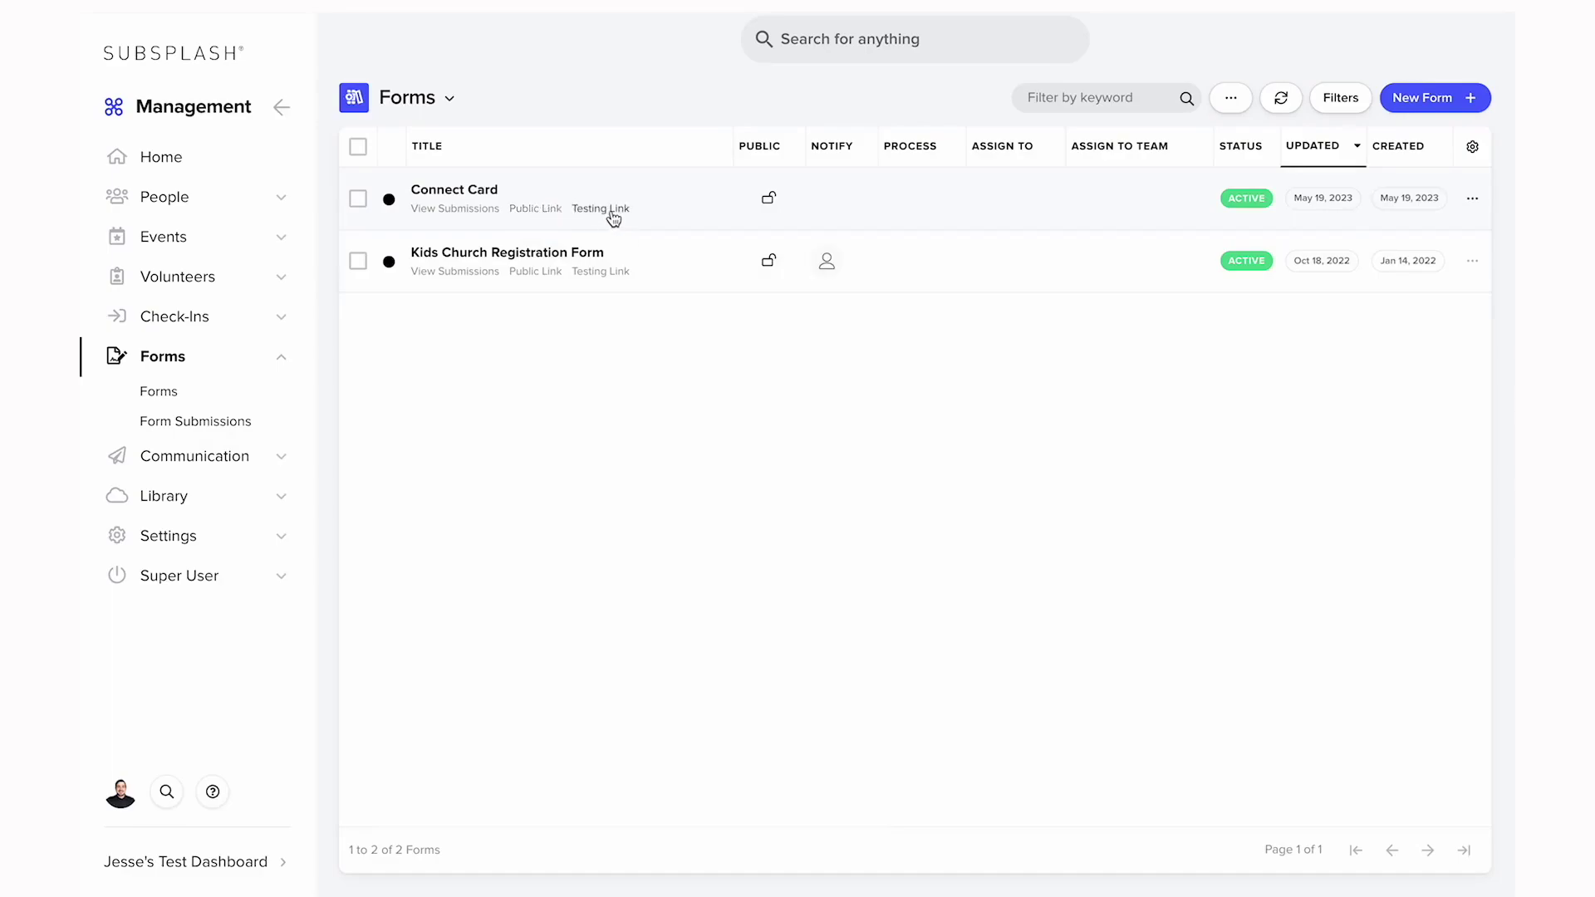
# Open the Connect Card's Public Form Link from its row actions
pyautogui.click(1472, 200)
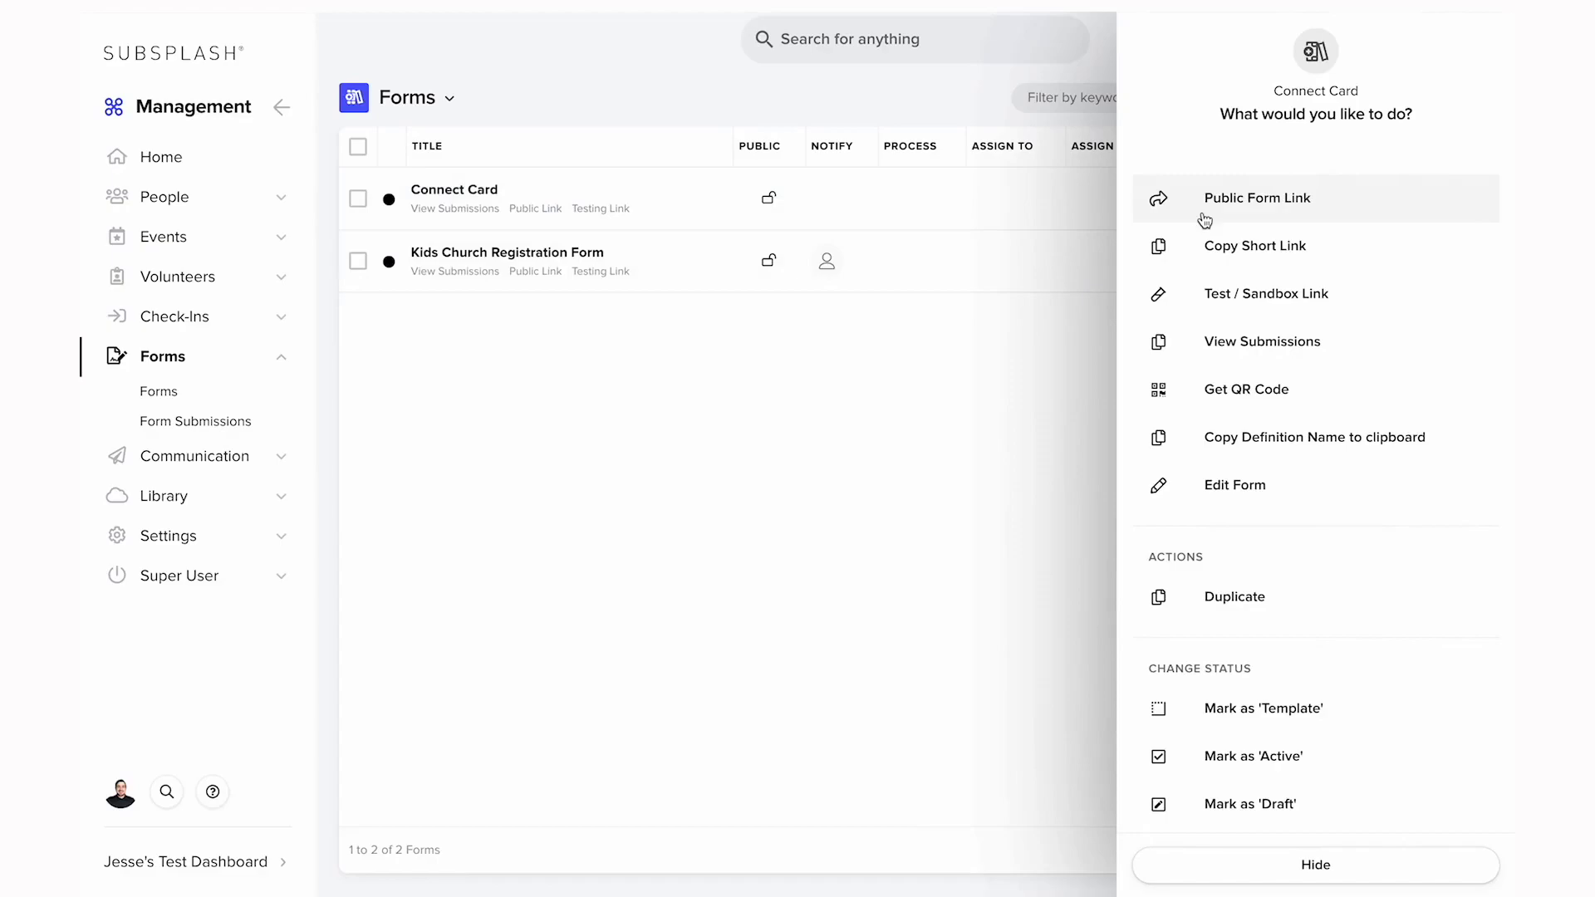
pyautogui.click(1224, 215)
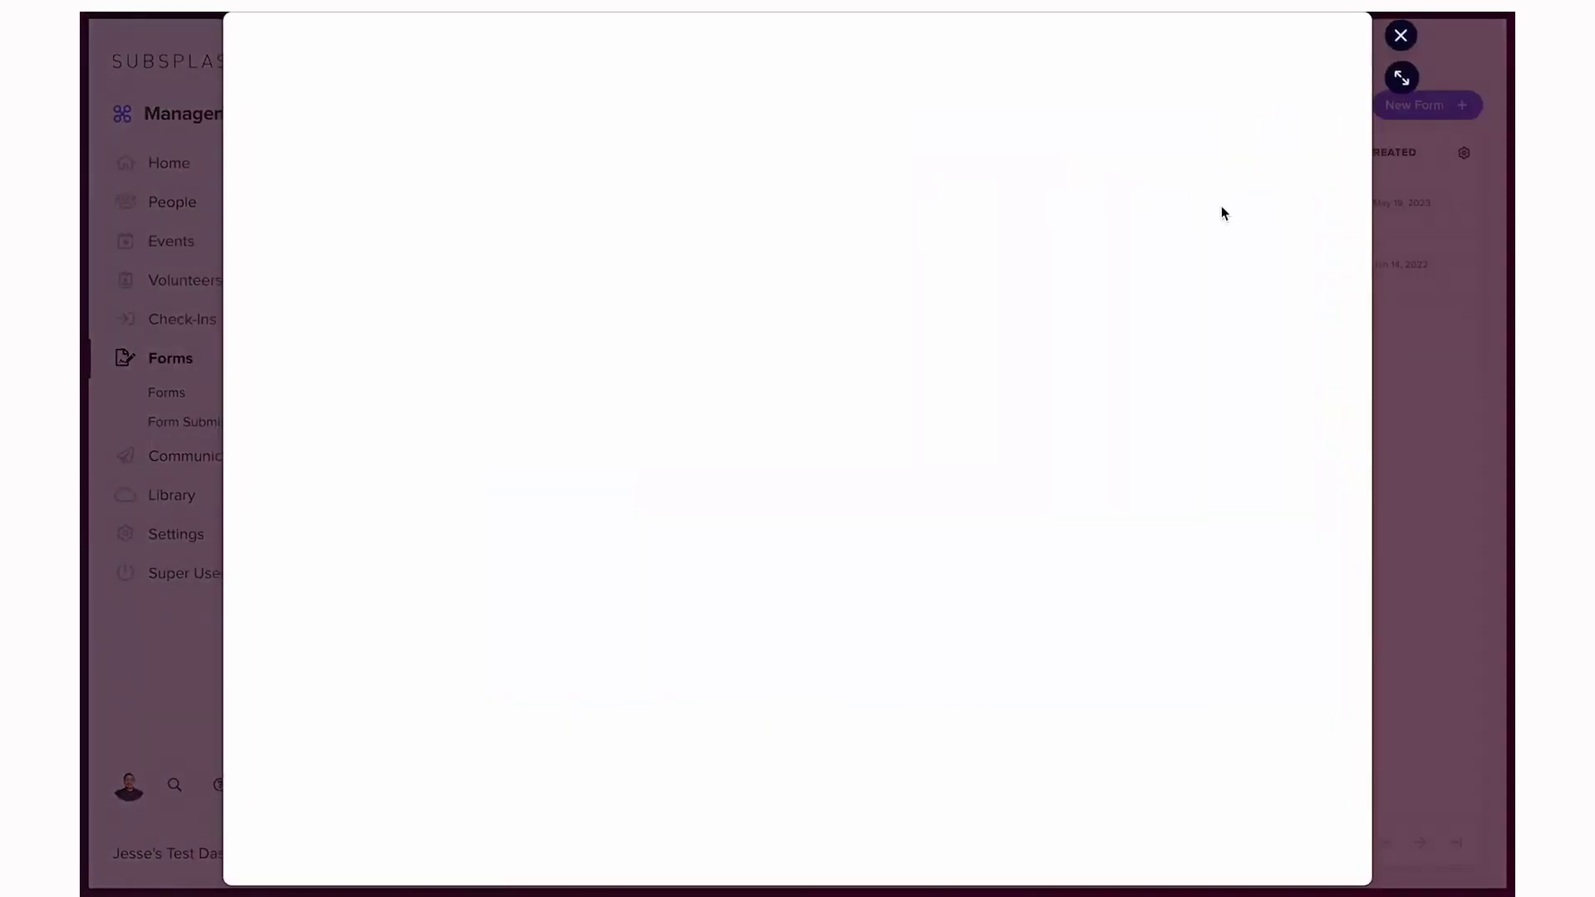